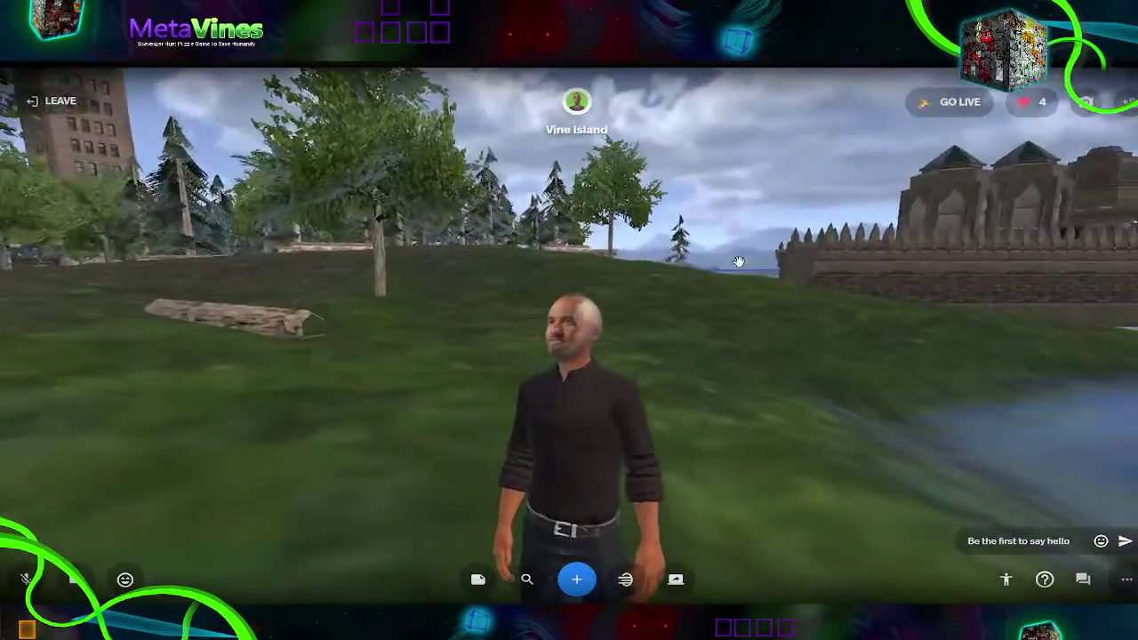
- Look around the starting meadow from the castle to the notice board, then walk up to the spawn point
drag(739, 261, 955, 261)
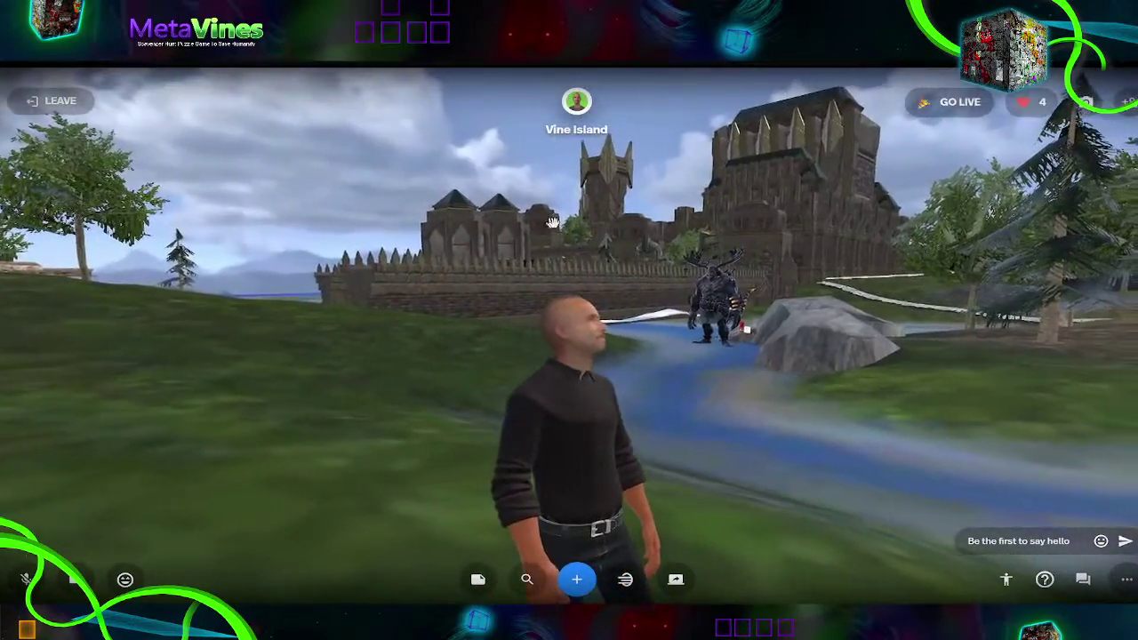
drag(553, 221, 859, 229)
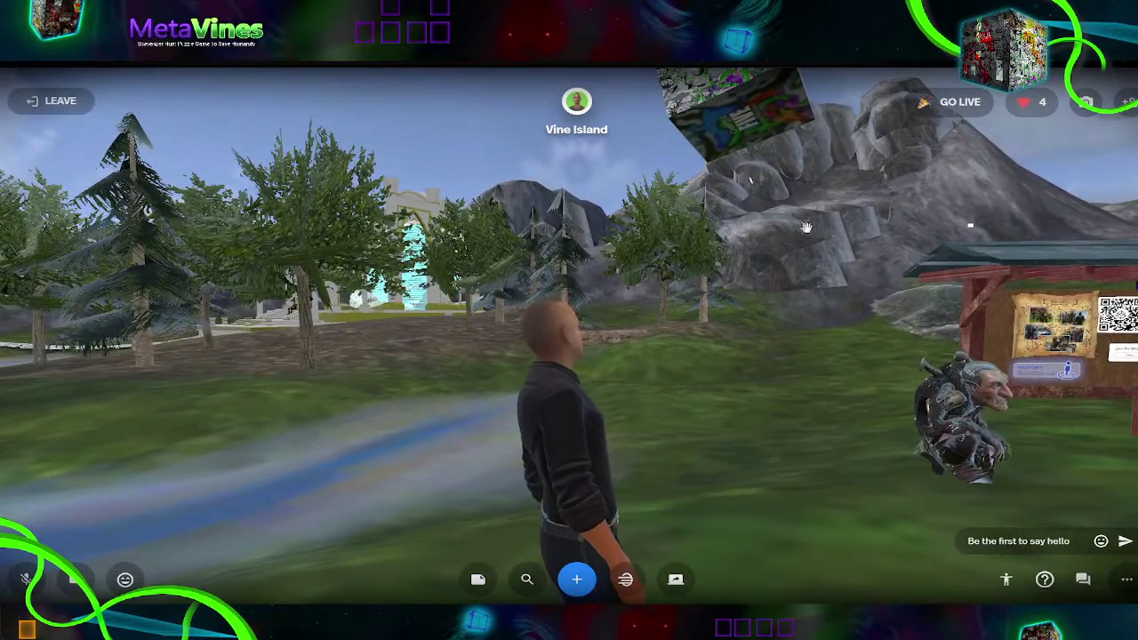
drag(806, 228, 916, 233)
drag(679, 213, 987, 233)
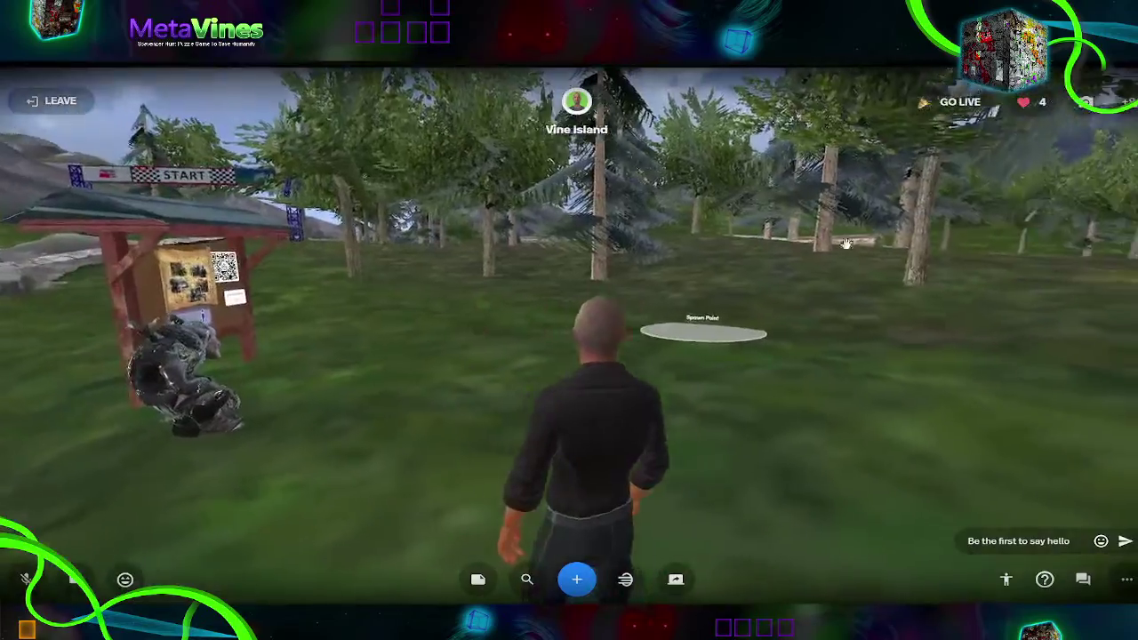
key(w)
drag(823, 243, 690, 242)
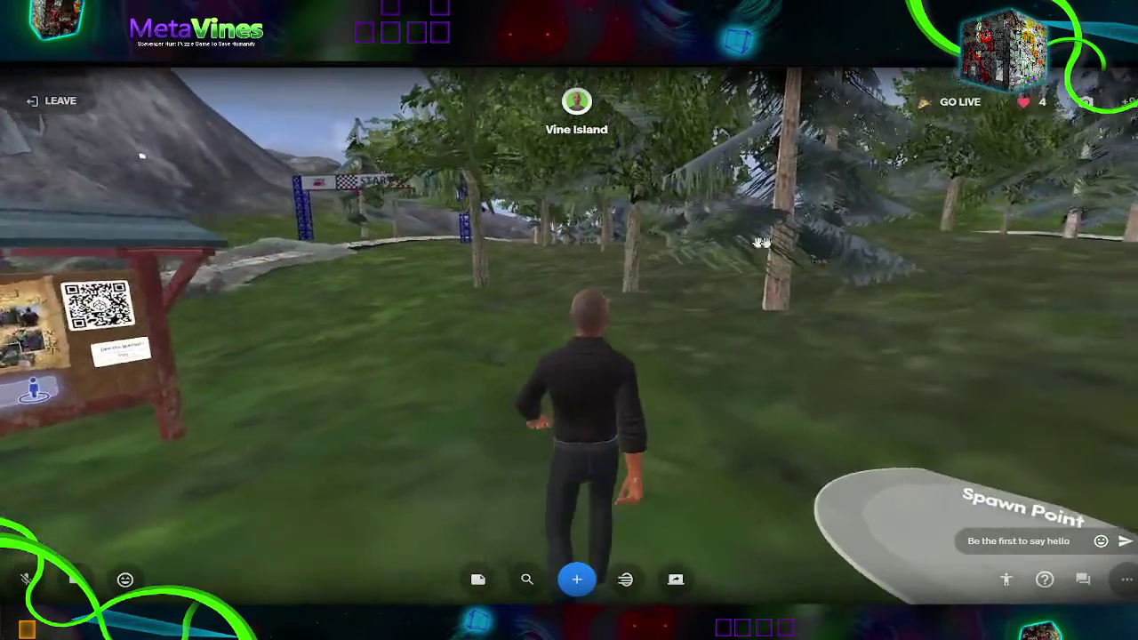
- Turn to face the castle and walk across the meadow past the seated creature toward the stream
drag(762, 243, 831, 249)
drag(696, 257, 783, 301)
key(w)
key(w)
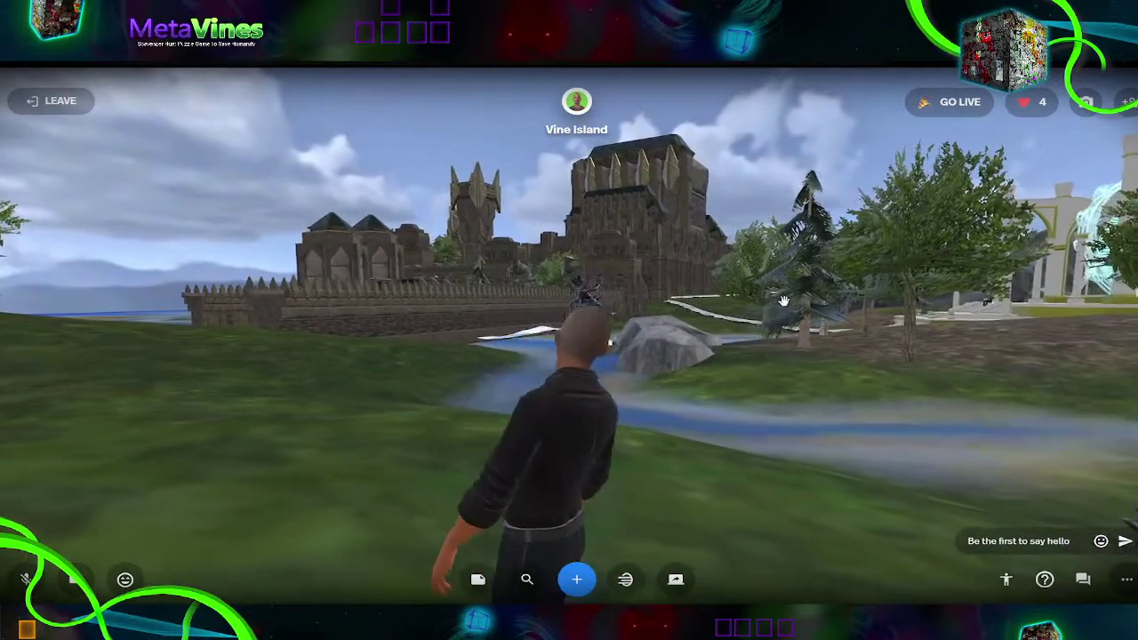
drag(806, 183, 931, 204)
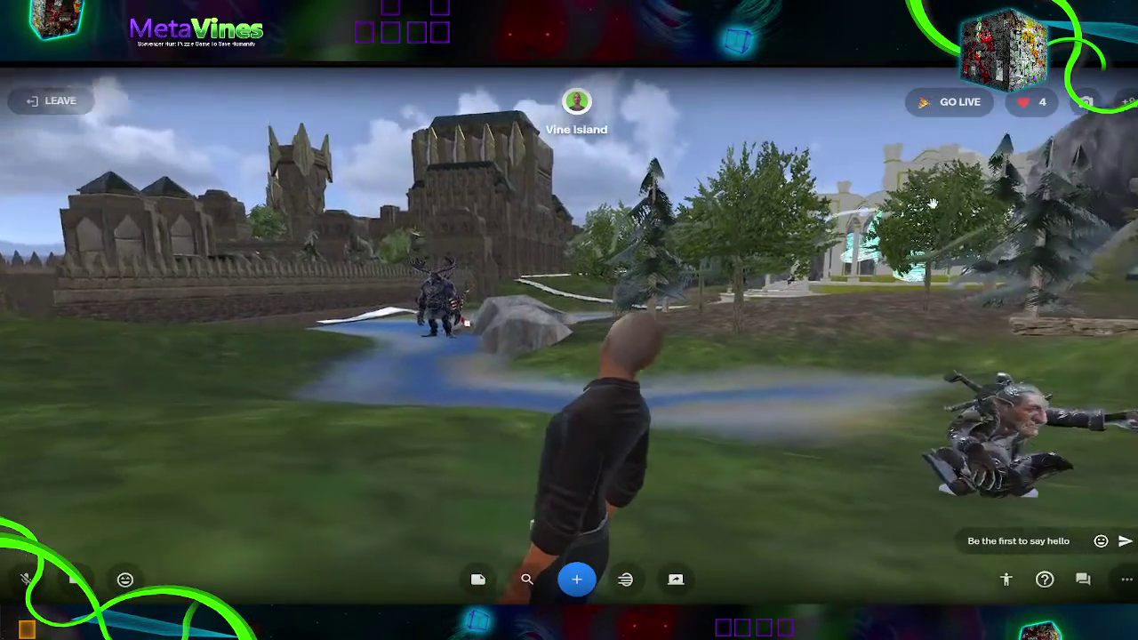
drag(795, 358, 868, 343)
key(w)
key(d)
drag(946, 321, 710, 359)
key(w)
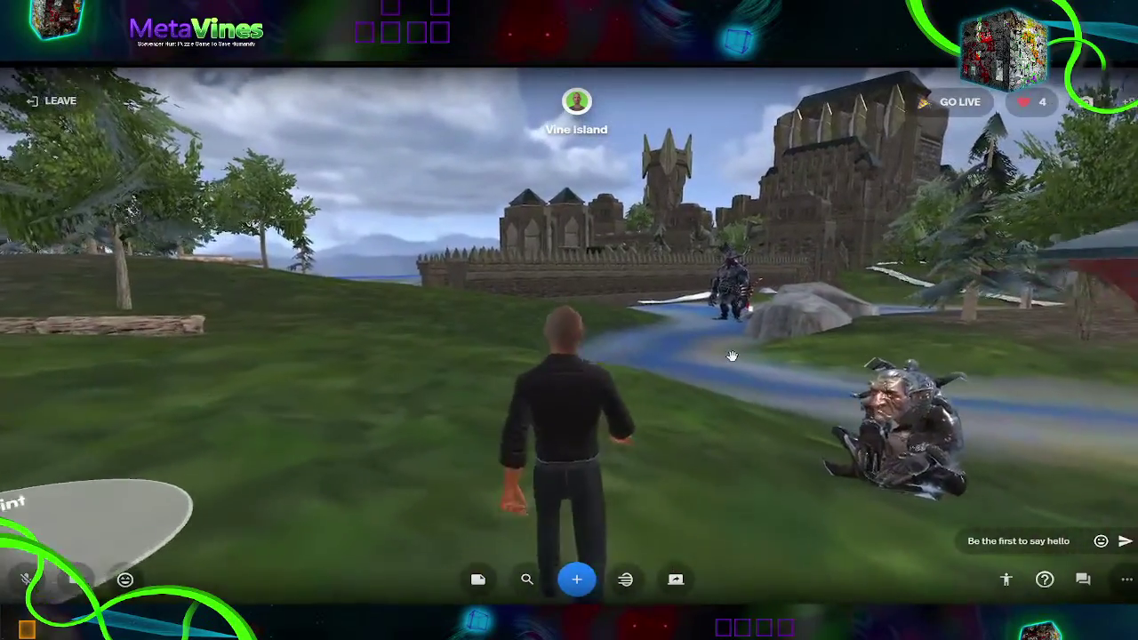
key(w)
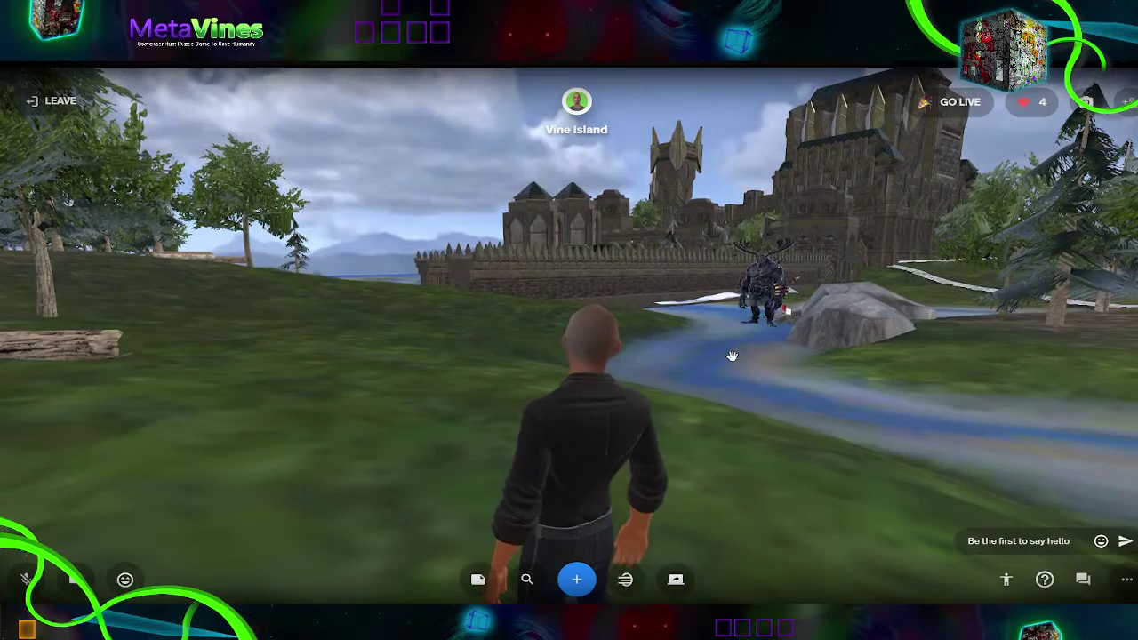
- Turn around and move the avatar back beyond the spawn point to the tree facing the notice board
drag(424, 355, 926, 386)
key(s)
key(d)
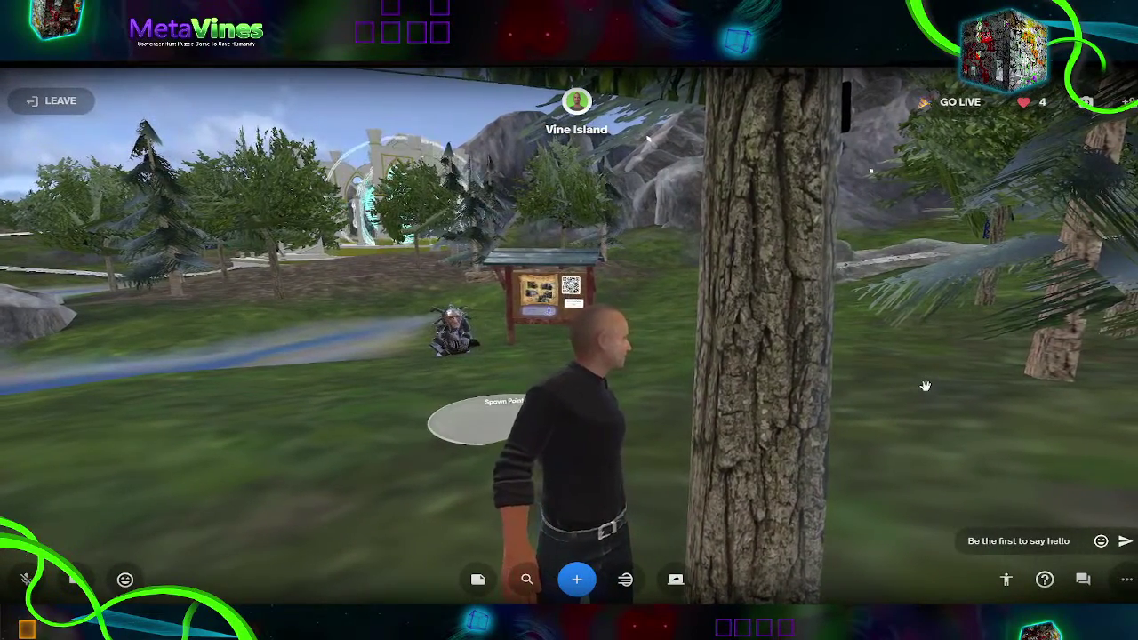
- Take the avatar up onto the high mountain rocks overlooking the sea
key(w)
drag(823, 392, 741, 569)
double_click(784, 332)
key(space)
key(space)
key(w)
key(a)
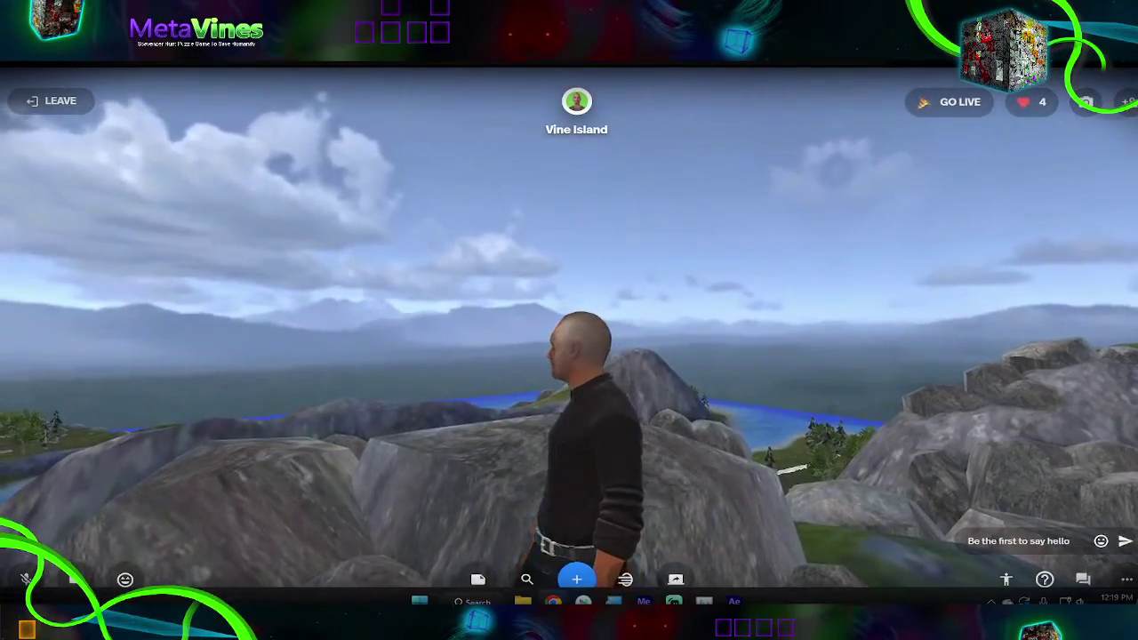
- Bring up the system's sound volume control and return to the island view
click(1069, 600)
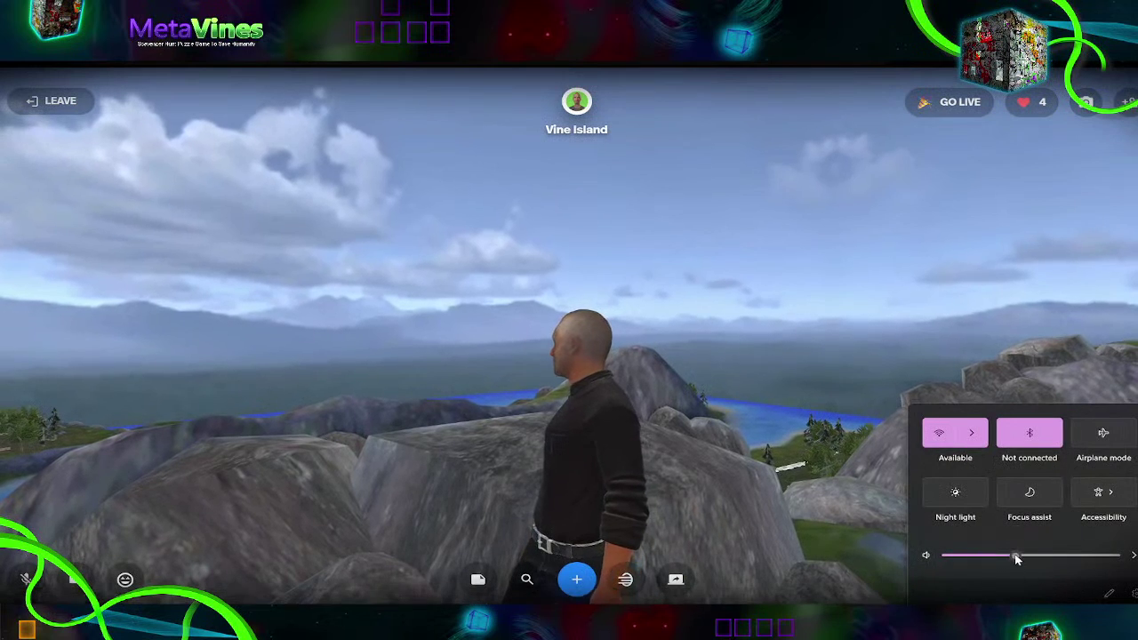
click(737, 516)
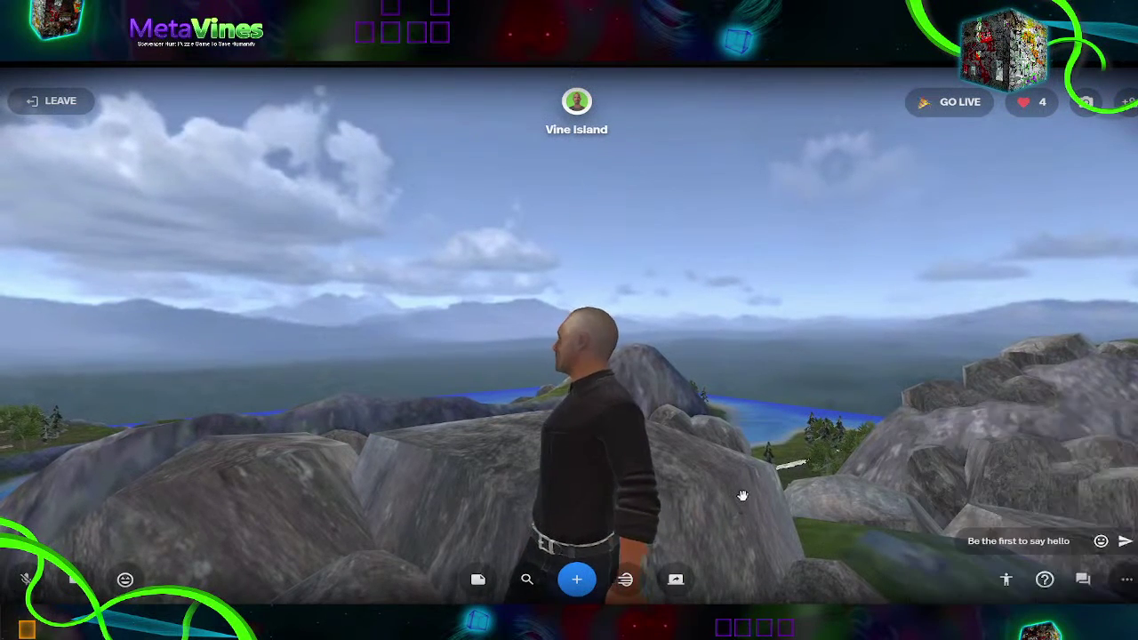
- Leave the rocky summit and walk the avatar along the grassy headland surrounded by water
key(a)
drag(671, 473, 720, 236)
key(w)
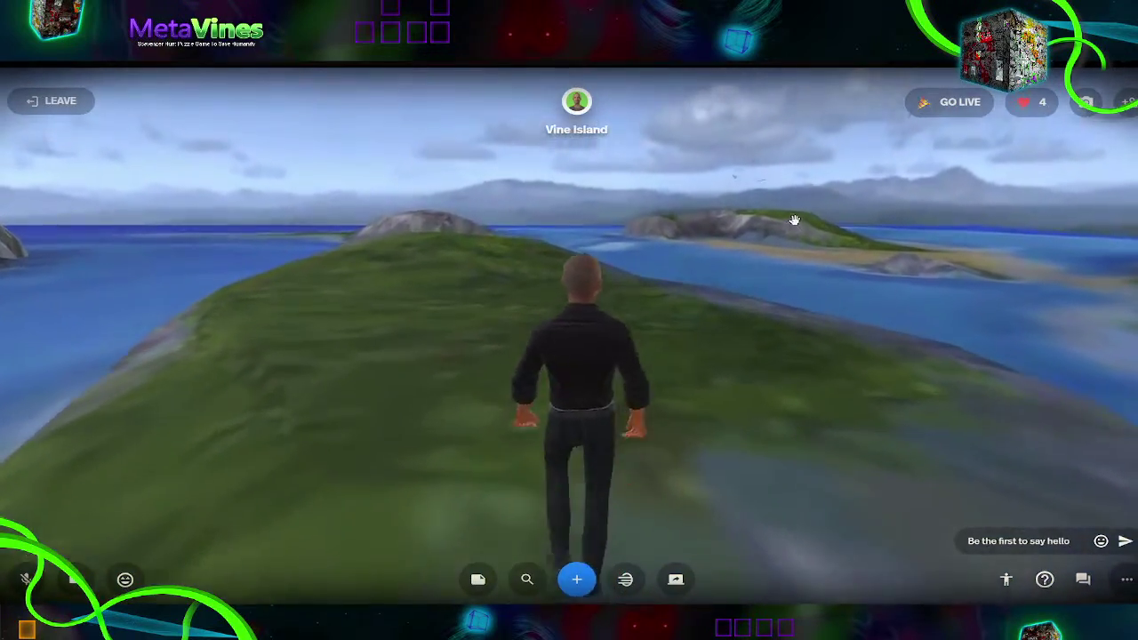
- Look around the headland at the seagulls, the floating poster and the shore with the dome across the water
drag(794, 219, 701, 259)
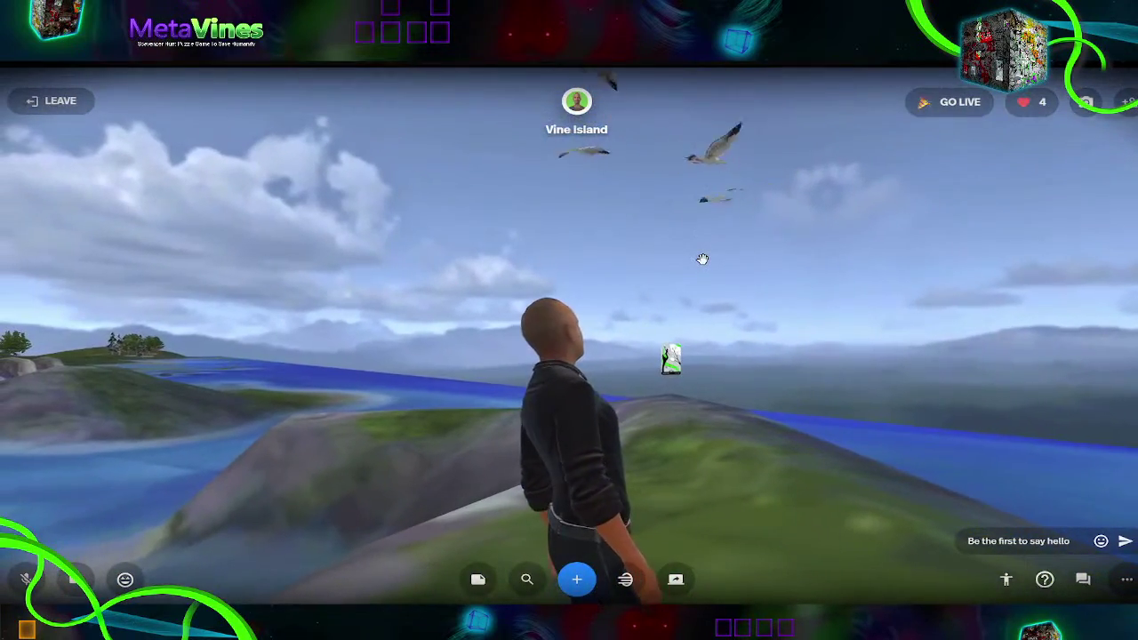
drag(794, 216, 871, 243)
drag(828, 319, 769, 306)
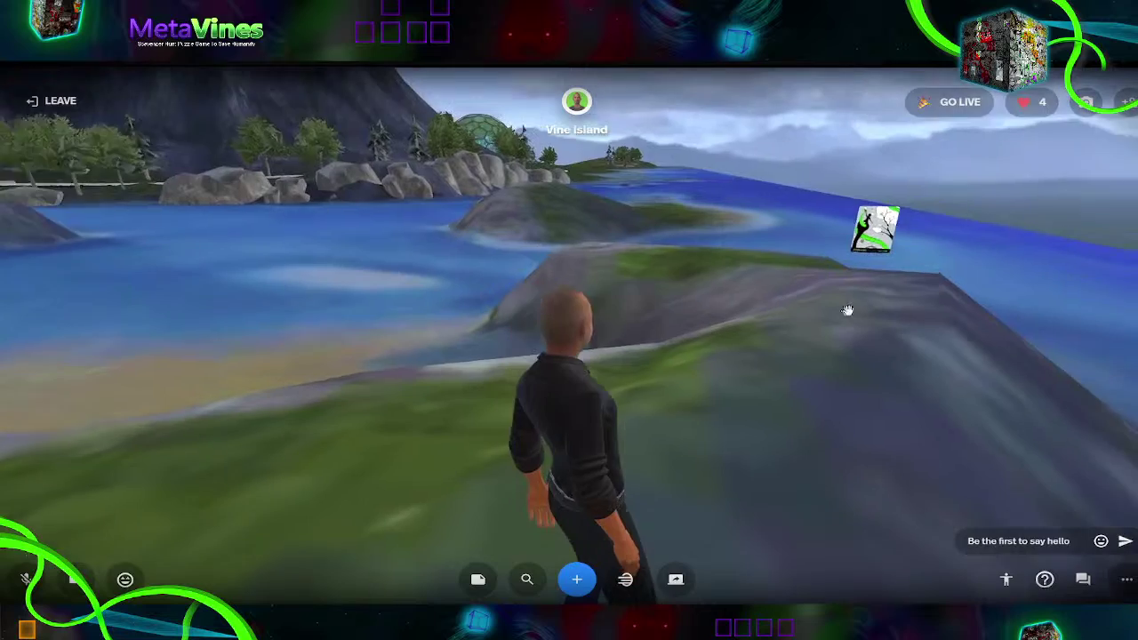
drag(848, 311, 854, 311)
drag(775, 344, 755, 311)
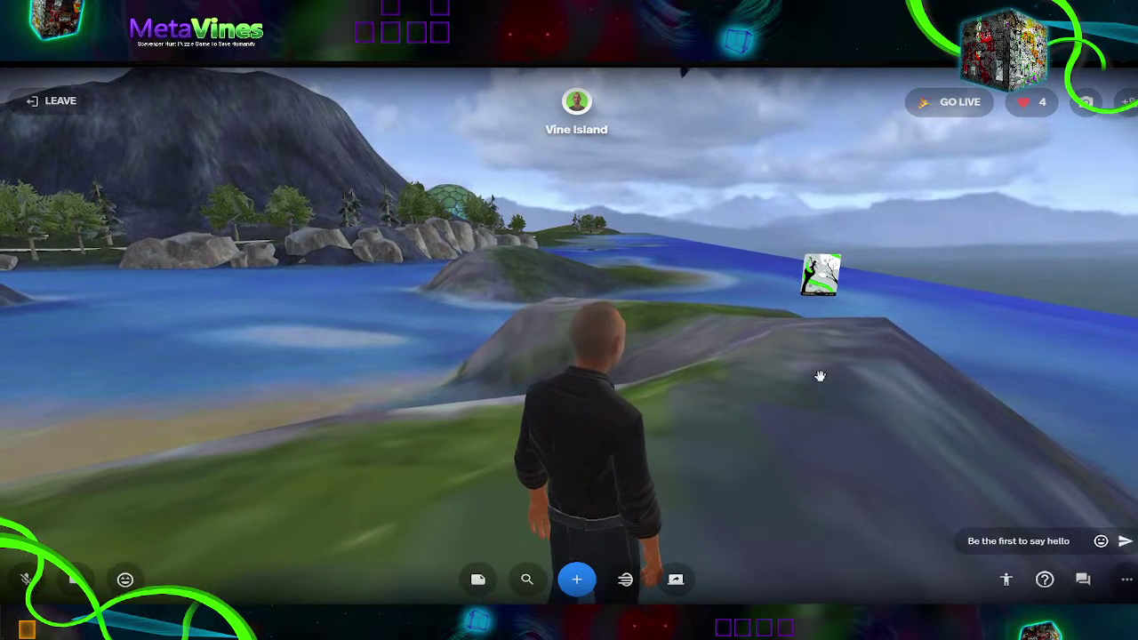
drag(900, 194, 746, 183)
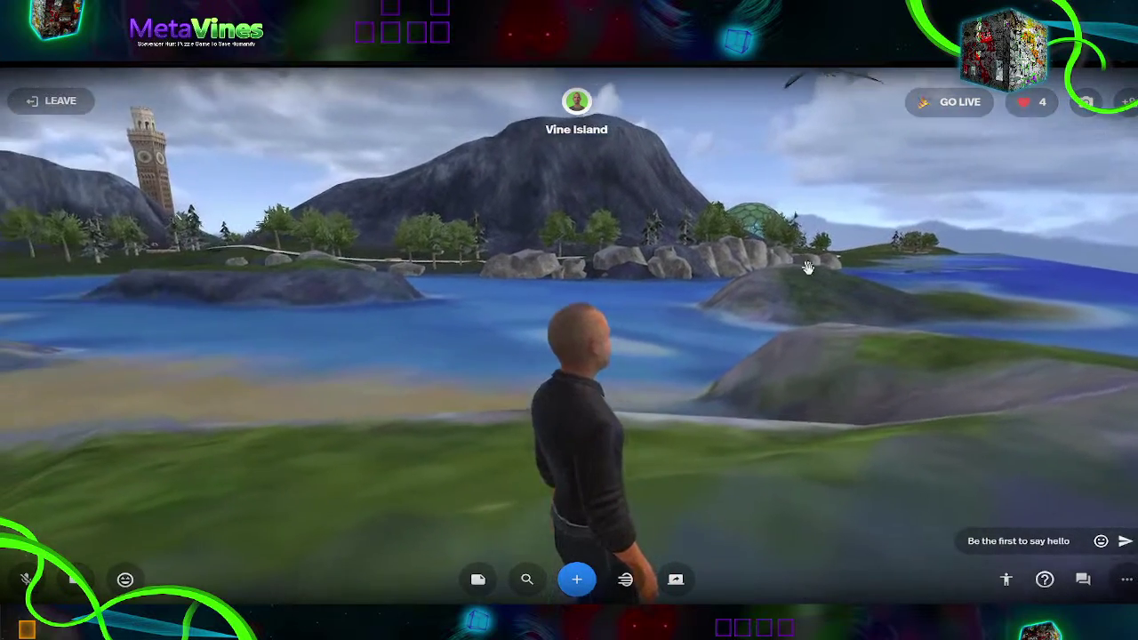
- Move the avatar across the water and rocks onto the stone path near the green dome
double_click(810, 269)
double_click(775, 313)
double_click(711, 320)
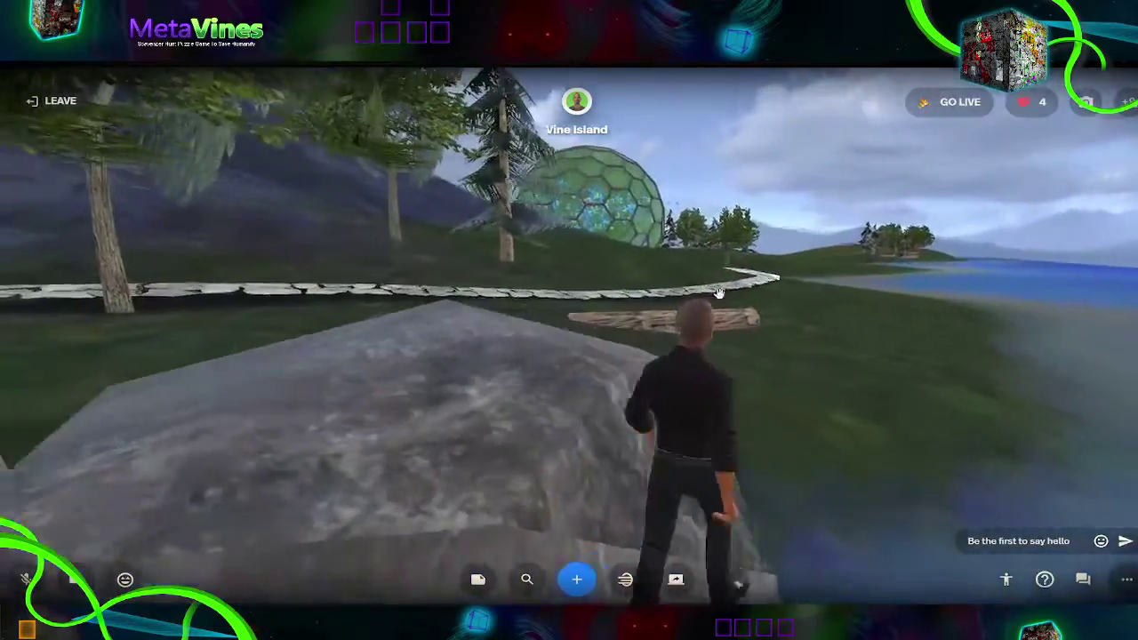
double_click(707, 283)
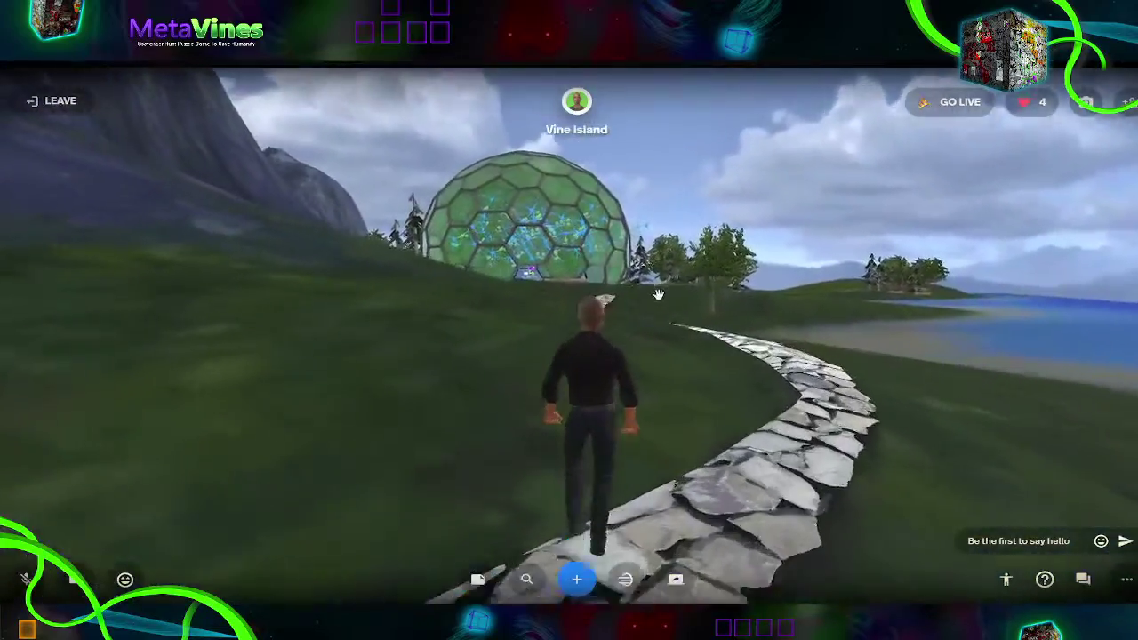
- Bring the avatar from the stone path into the green dome and walk toward the purple poster inside
double_click(651, 297)
double_click(636, 302)
double_click(639, 311)
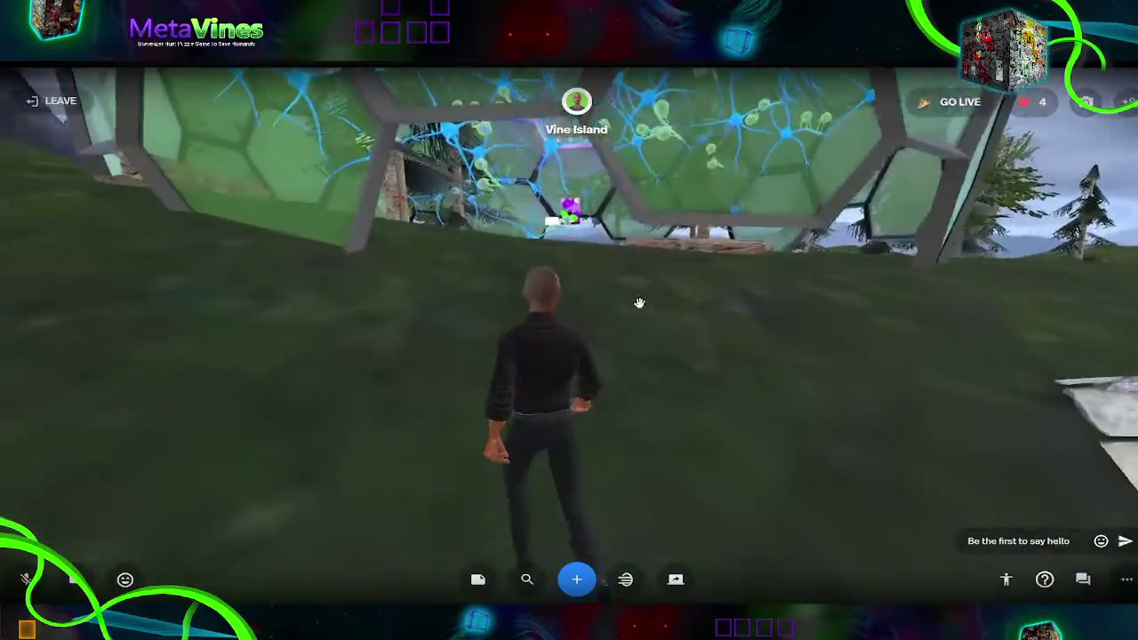
double_click(652, 320)
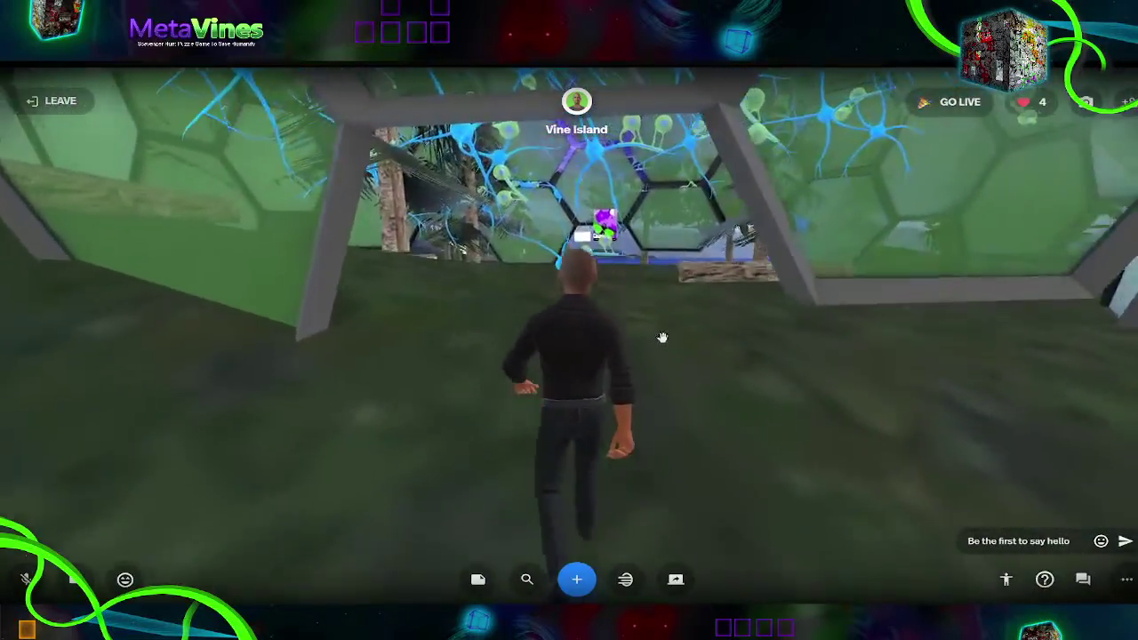
double_click(679, 353)
double_click(735, 359)
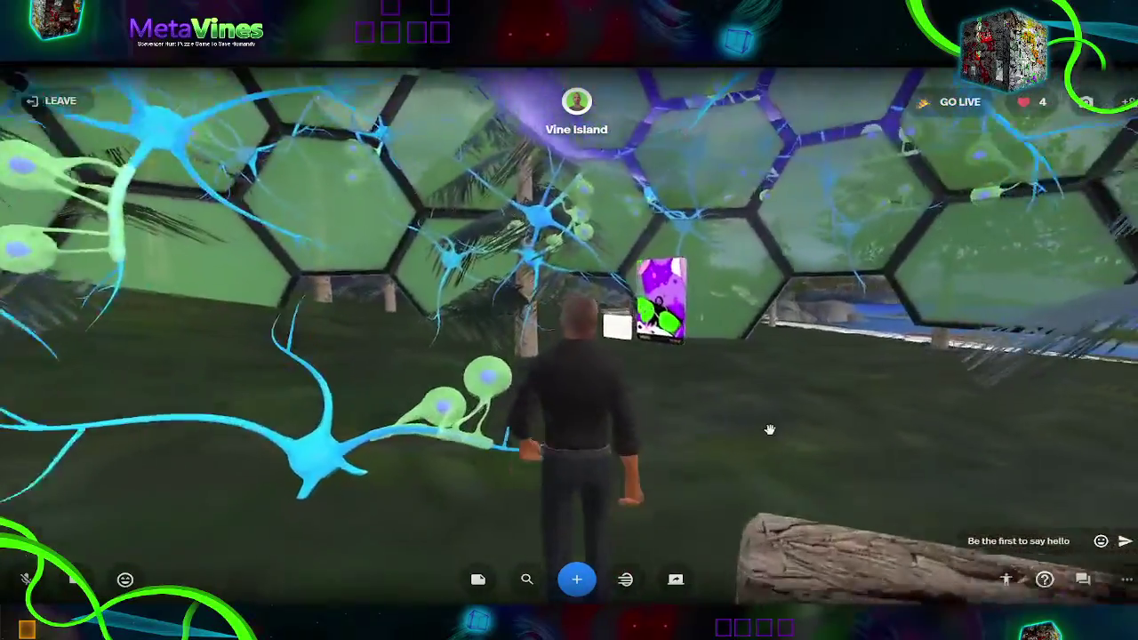
key(w)
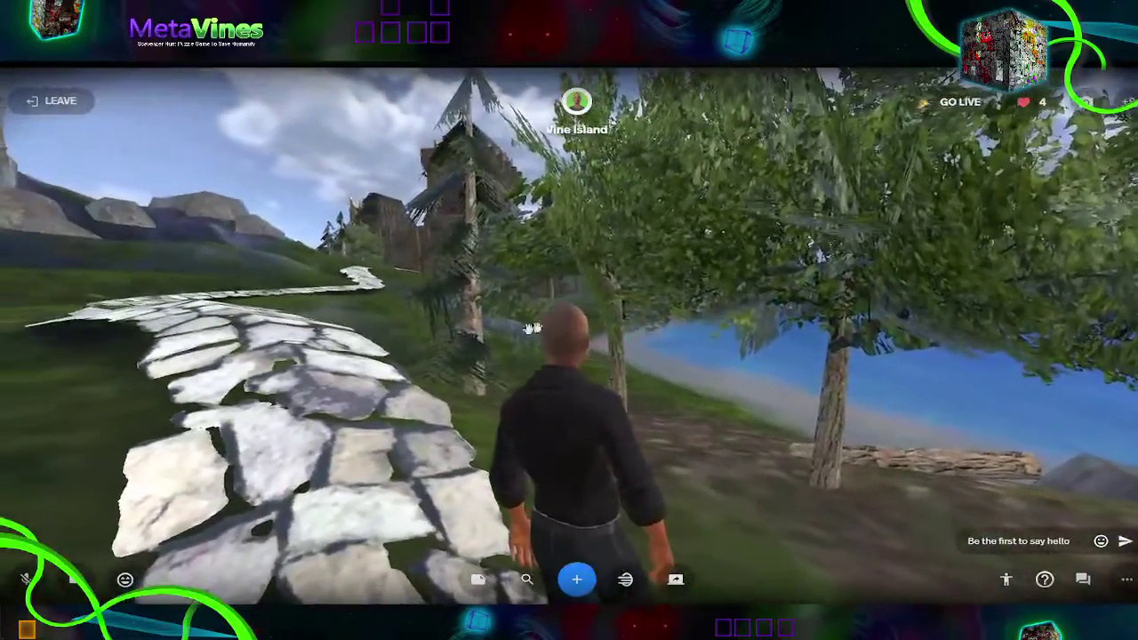
- Move along the stone path and walk the avatar down across the grass to the water's edge
drag(531, 329, 498, 326)
double_click(272, 292)
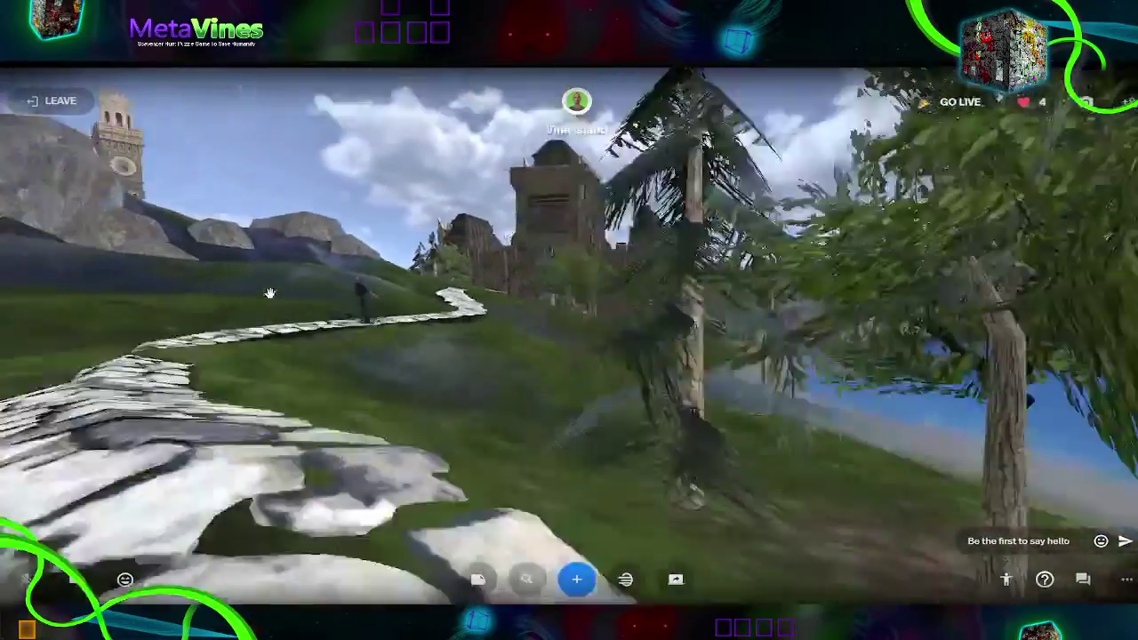
drag(480, 367, 621, 373)
key(w)
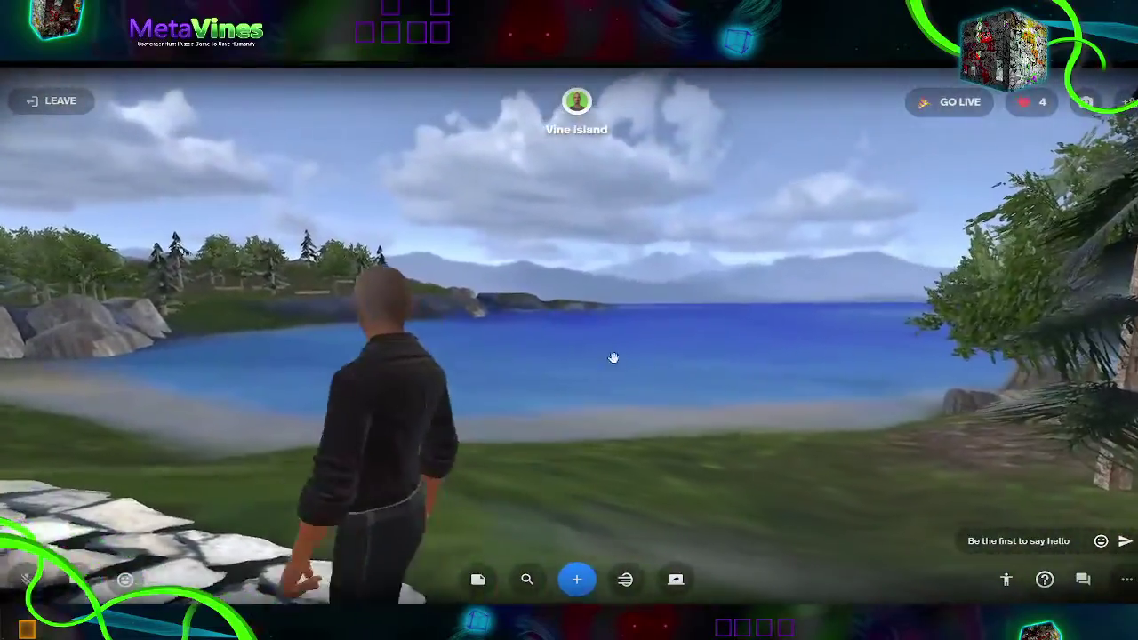
key(w)
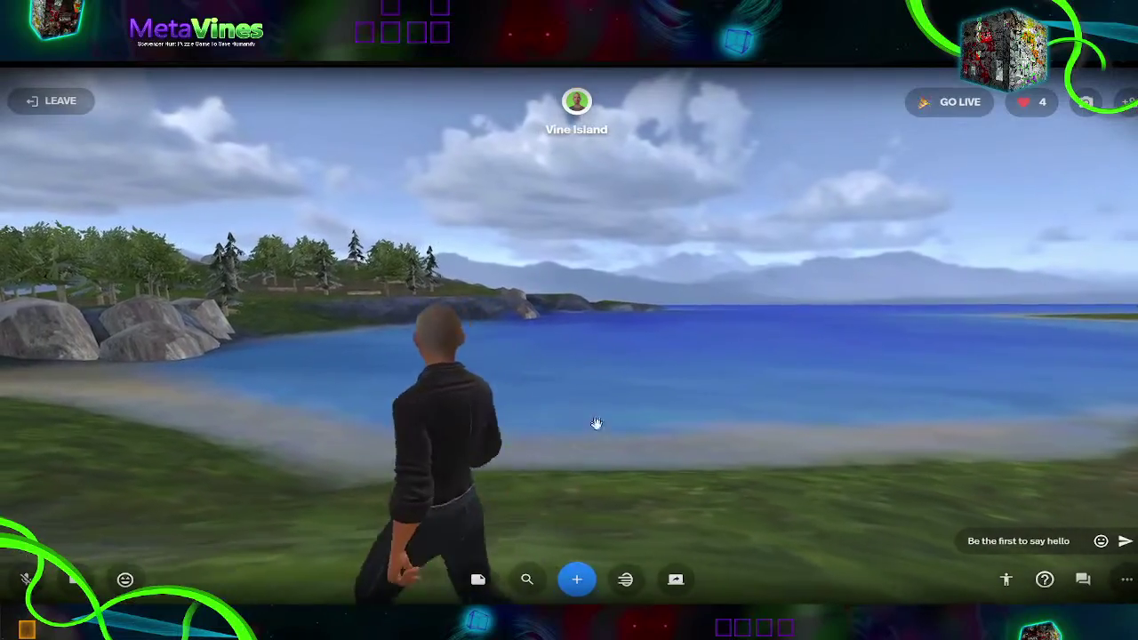
key(w)
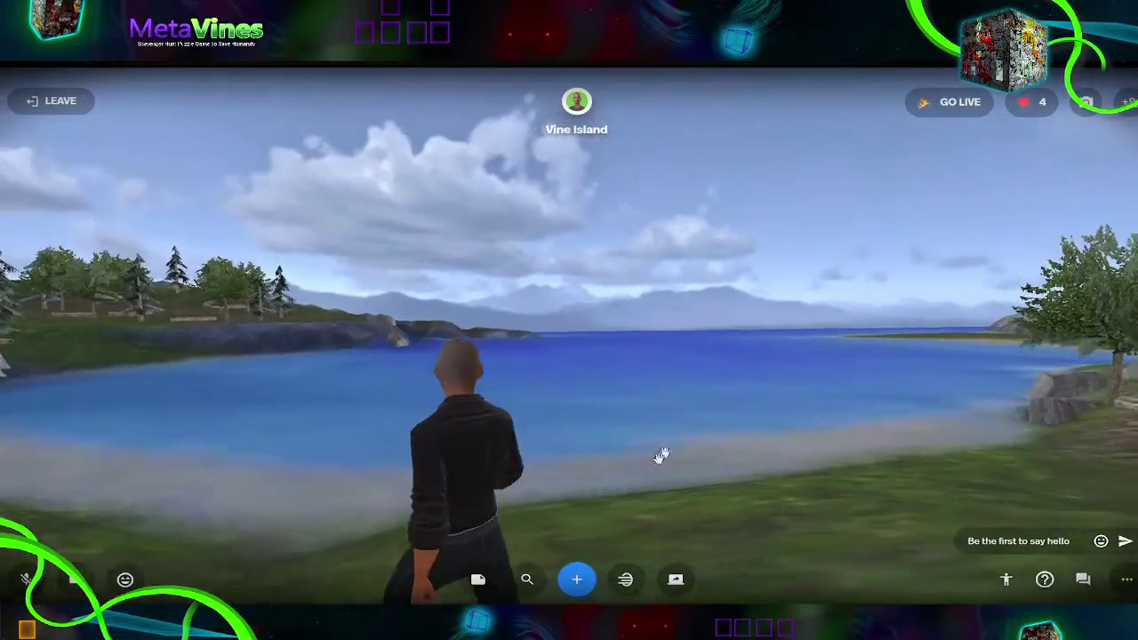
key(w)
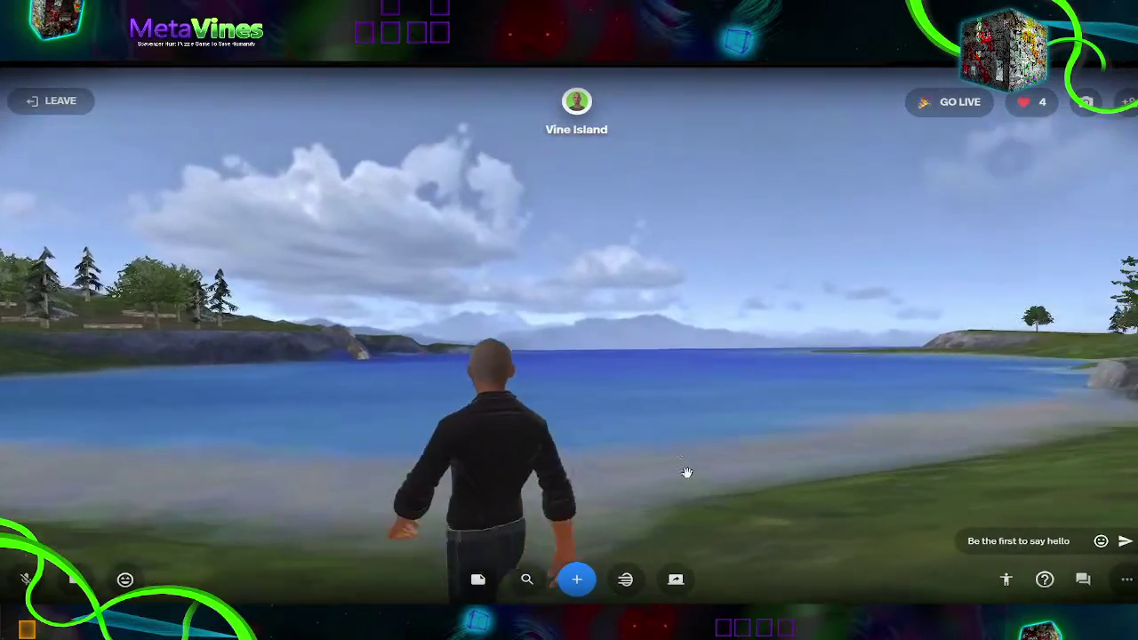
- Examine the bay and its shoreline from several positions on the grassy beach
drag(685, 472, 769, 393)
key(s)
key(w)
key(d)
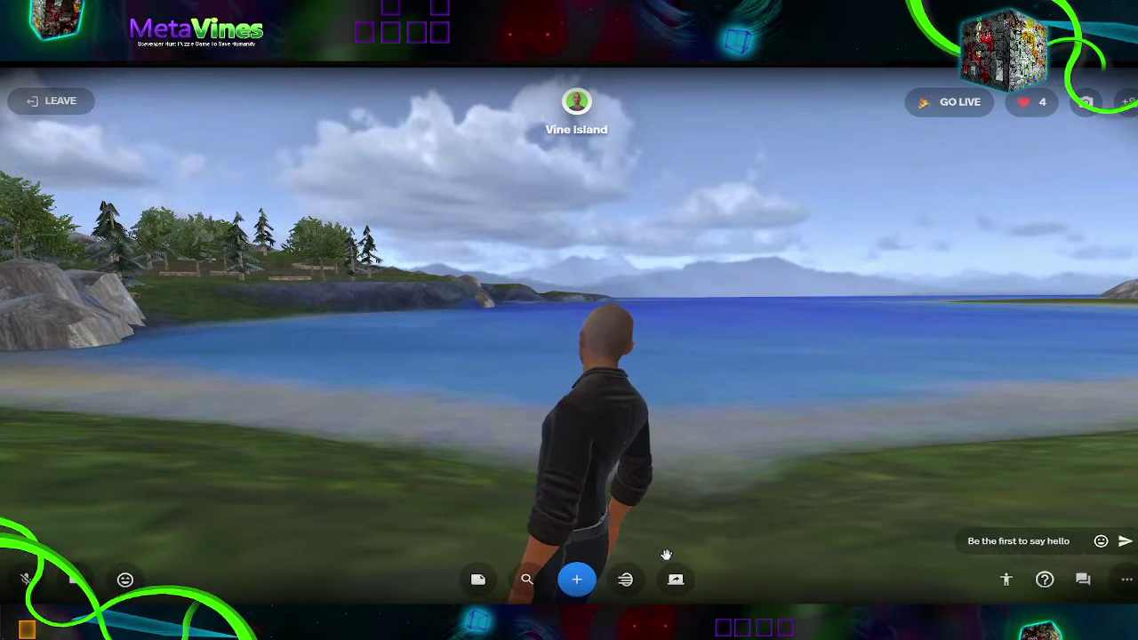
drag(302, 306, 357, 329)
key(a)
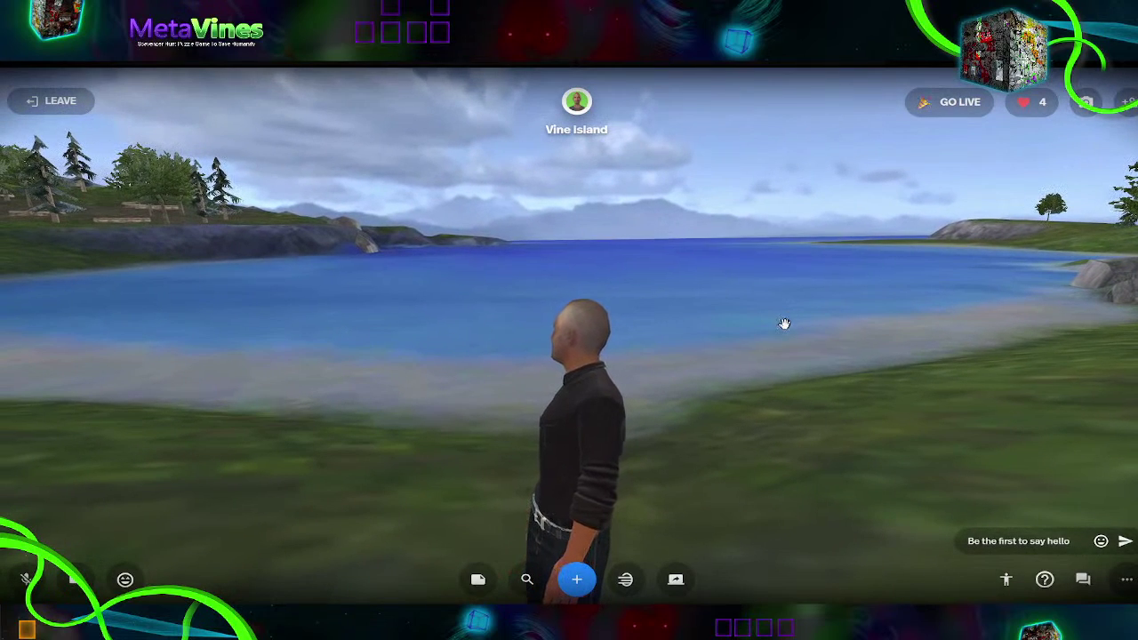
drag(712, 395, 728, 362)
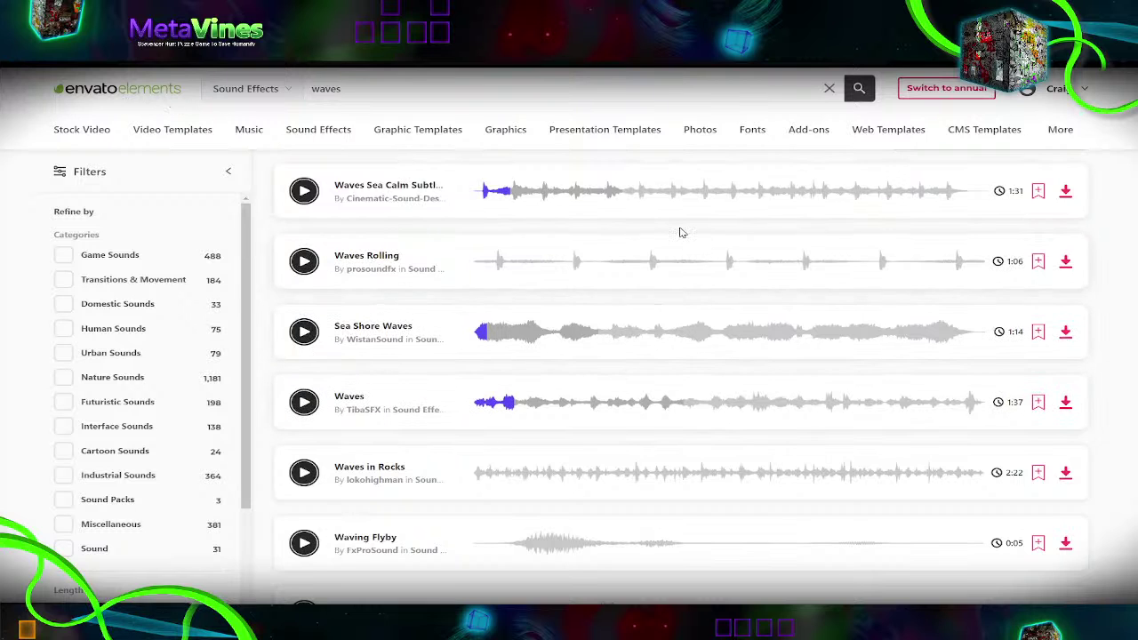
- Look through the waves sound effect results and open the page of the 1:37 "Waves" track
scroll(732, 307, up, 2)
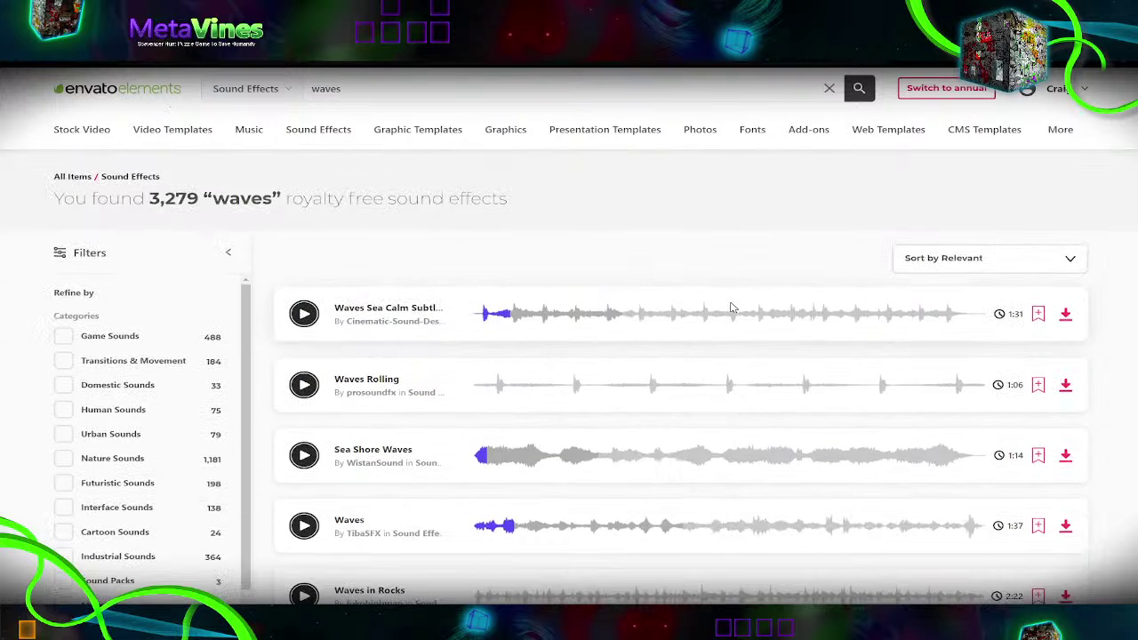
scroll(732, 308, down, 2)
scroll(732, 308, up, 2)
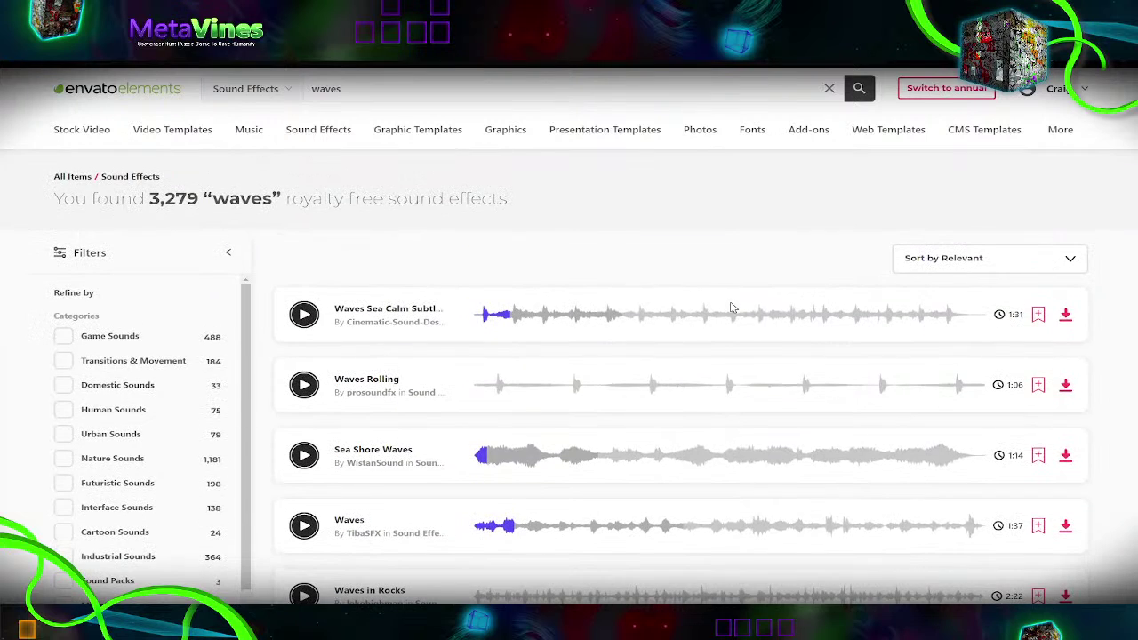
scroll(732, 308, down, 1)
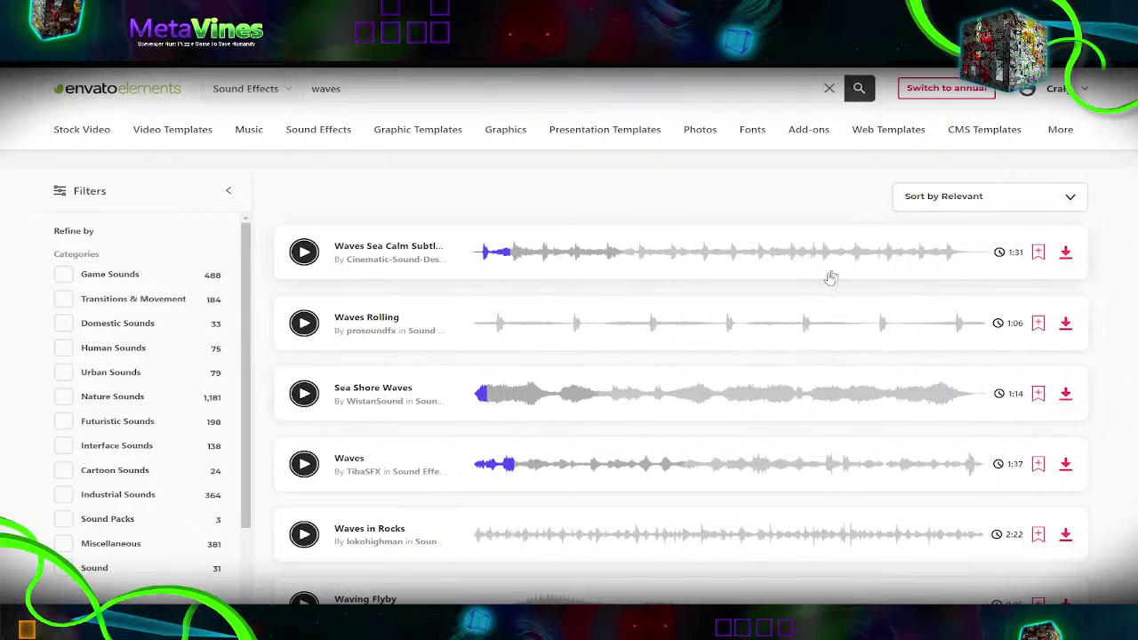
scroll(787, 314, down, 1)
scroll(279, 358, down, 1)
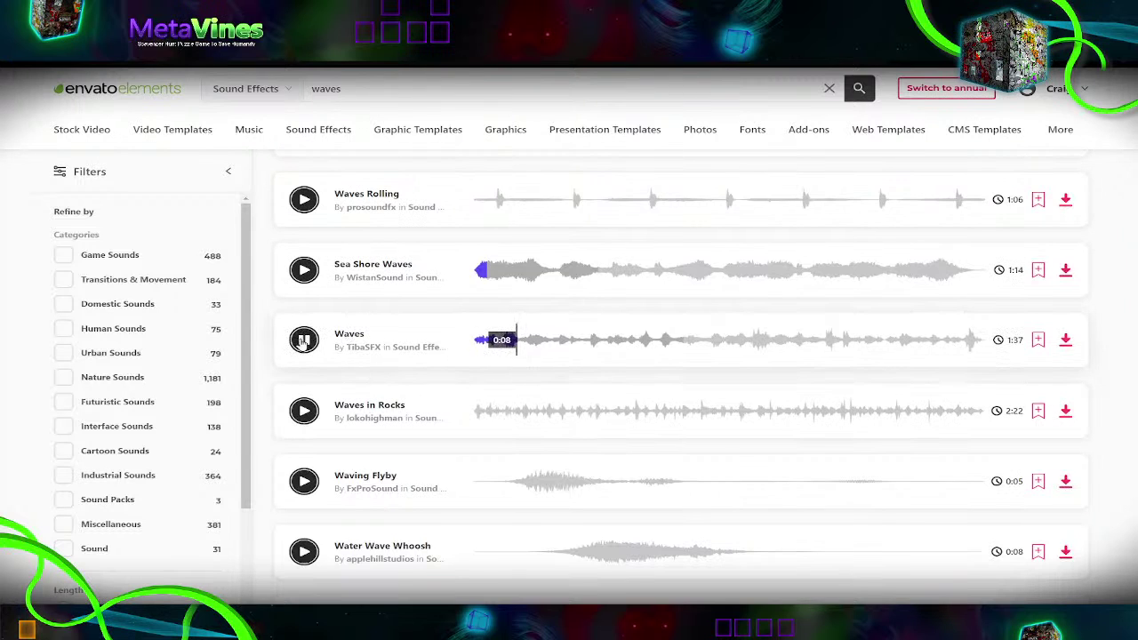
click(434, 329)
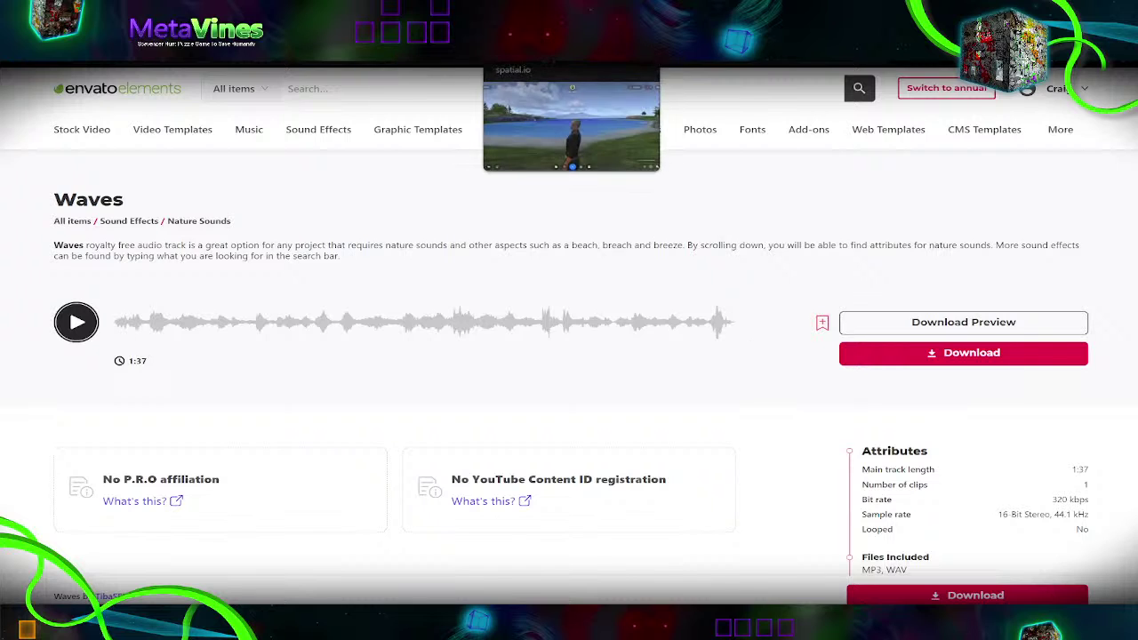
- Switch to the audio folder window and locate the Waves sound file in it
key(alt+Tab)
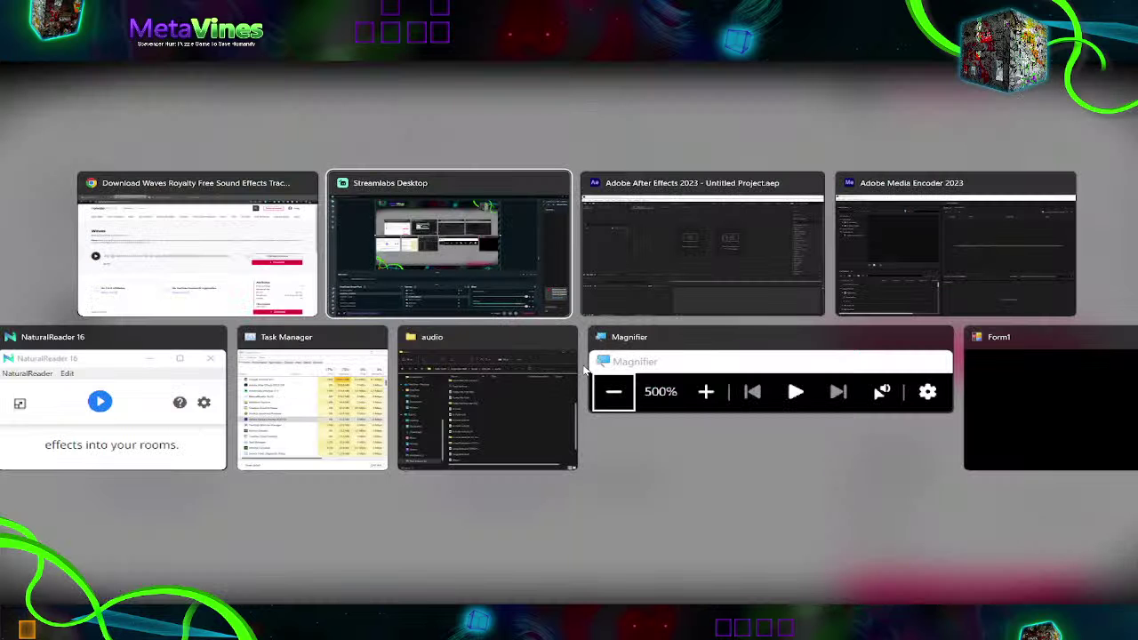
key(alt+Tab)
key(alt+Tab)
key(alt+Tab)
key(alt+Tab)
key(alt+Tab)
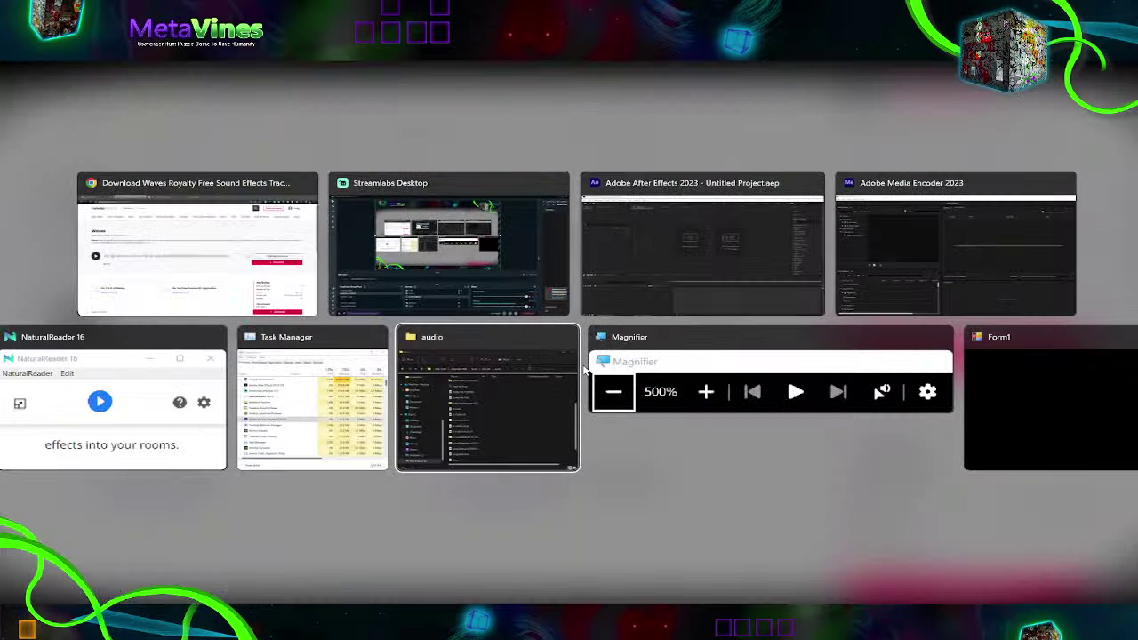
scroll(728, 413, up, 4)
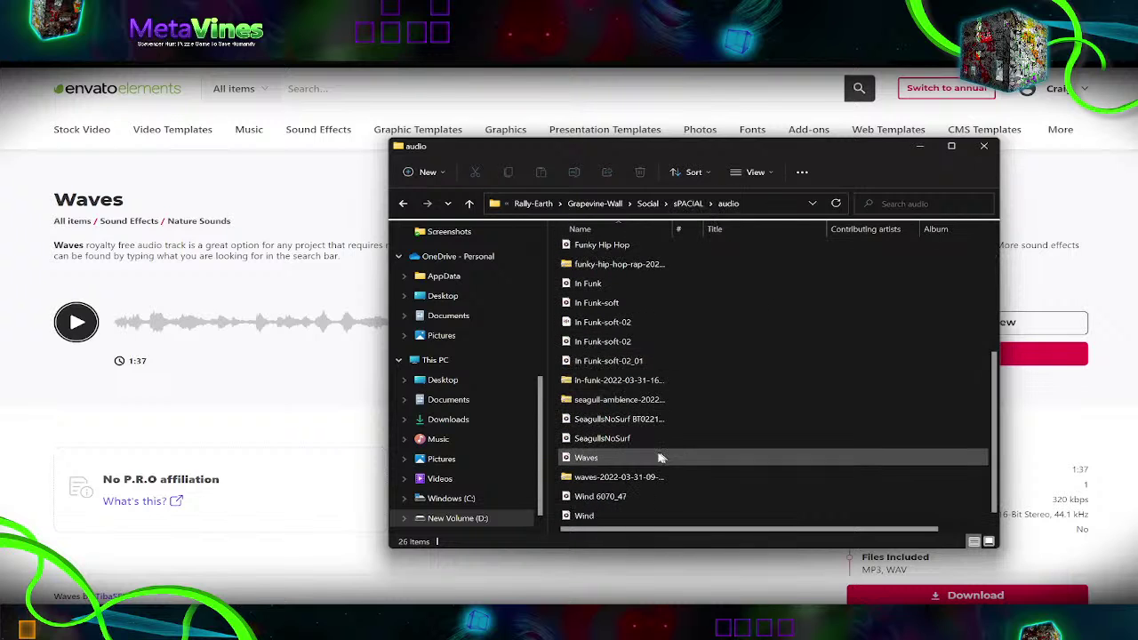
mouse_move(587, 463)
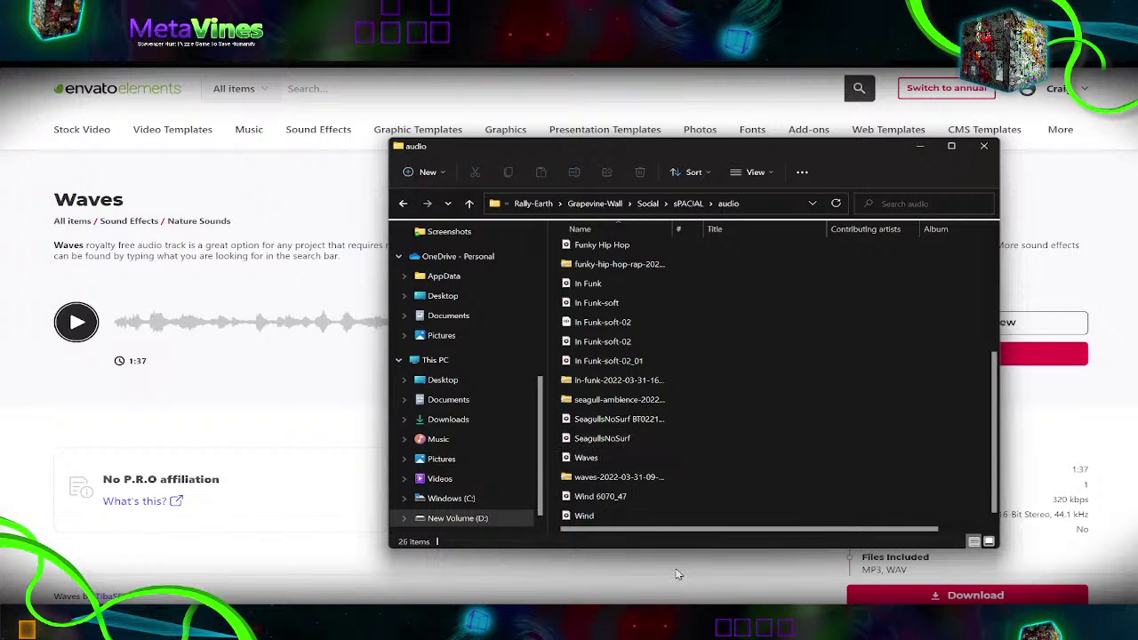
- Switch to Adobe After Effects and create a new composition from the Waves WAV footage in the audio folder
key(alt+Tab)
key(alt+Tab)
key(alt+Tab)
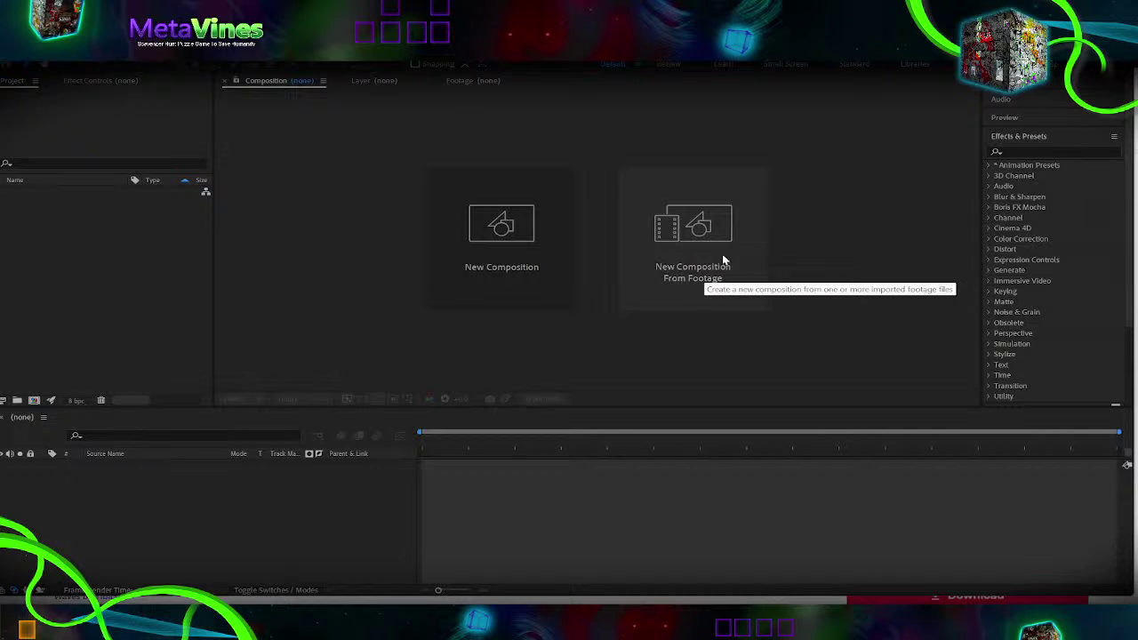
click(724, 228)
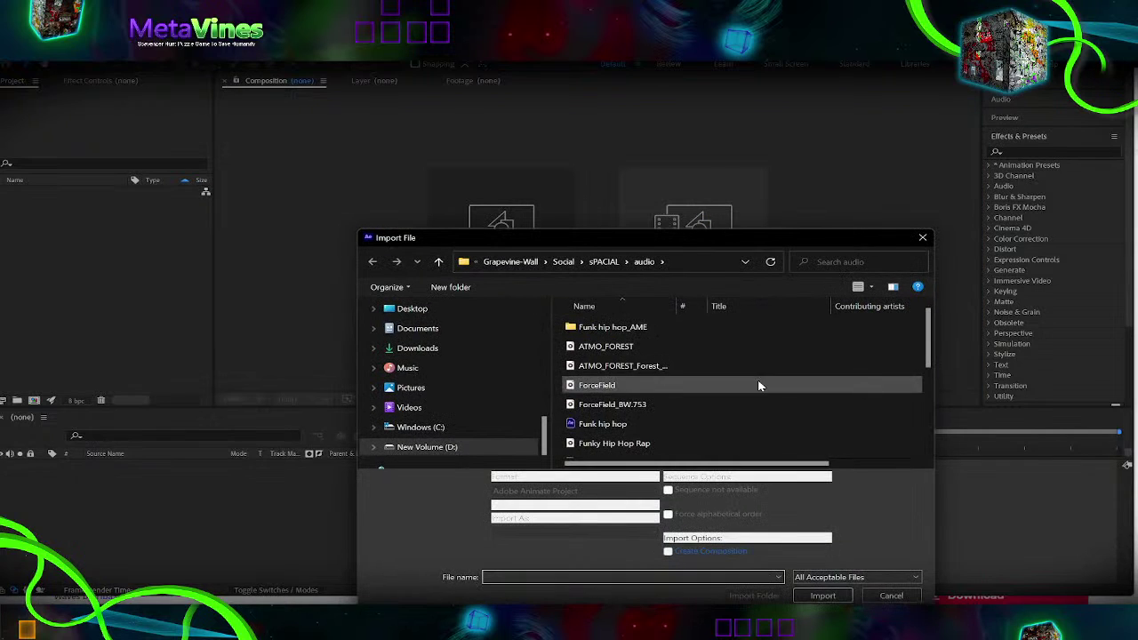
scroll(769, 364, down, 5)
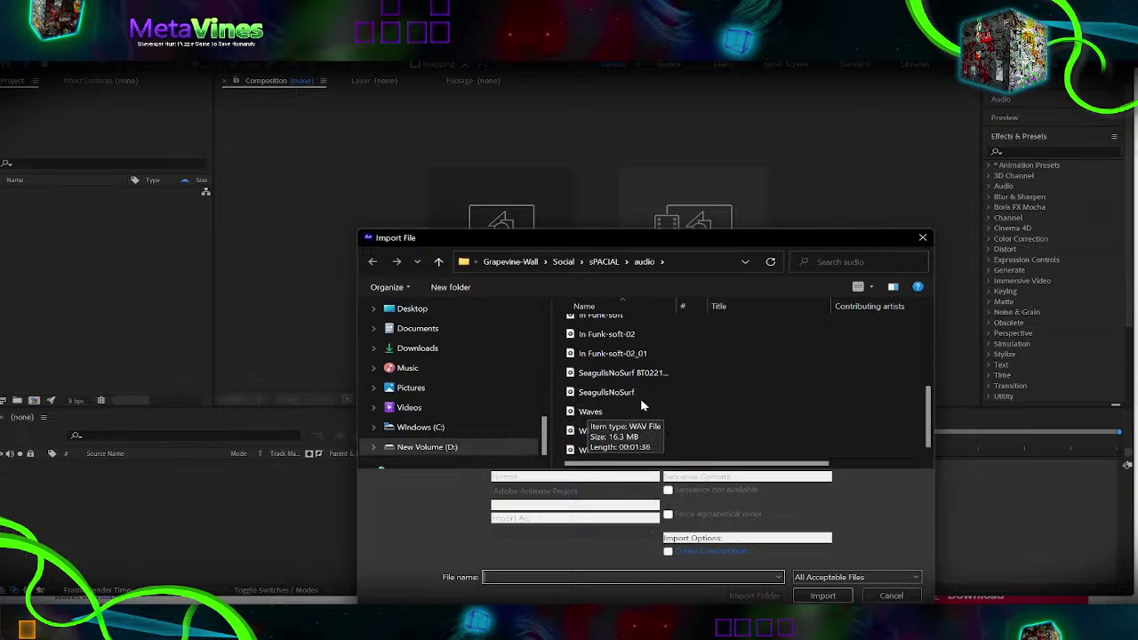
double_click(618, 415)
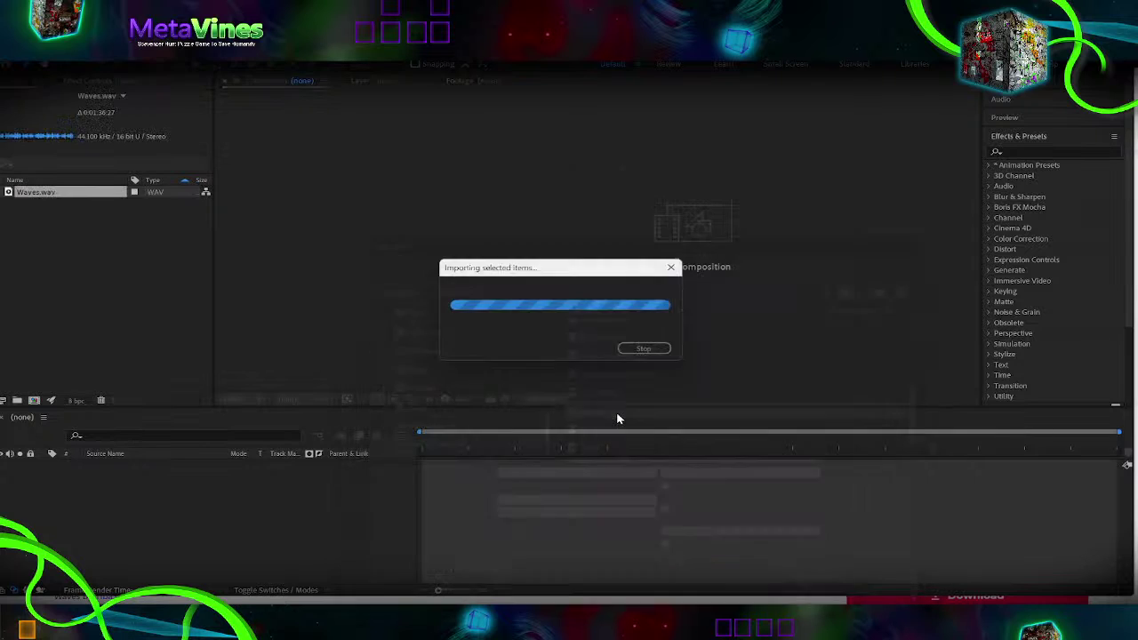
- Audition the Waves track from about 24 seconds and scrub between about 16 and 29 seconds
click(597, 439)
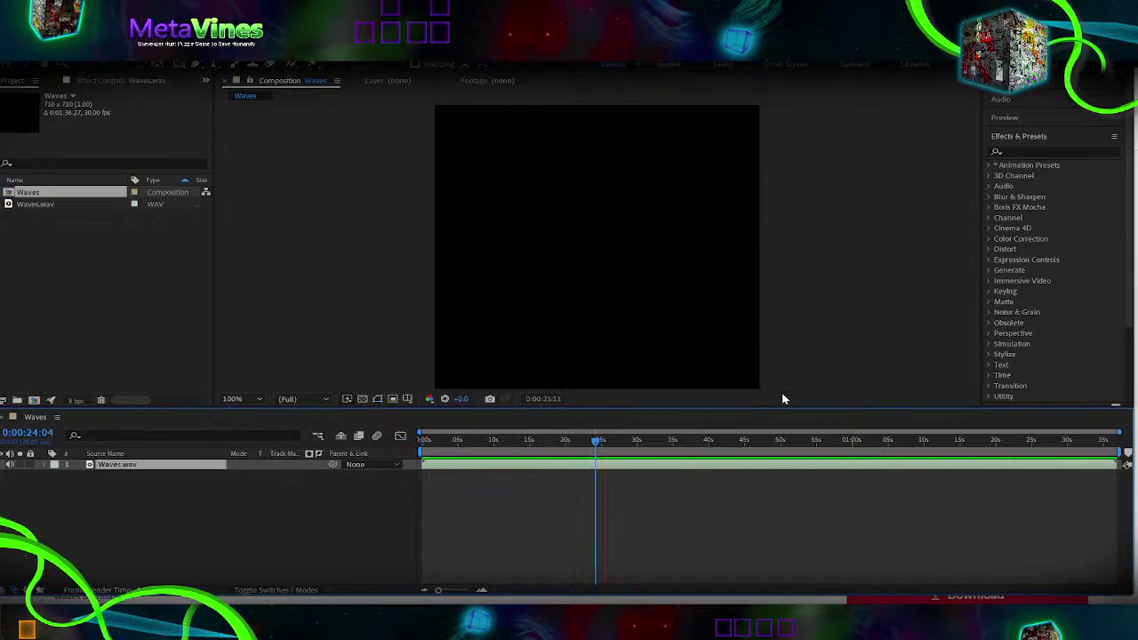
key(space)
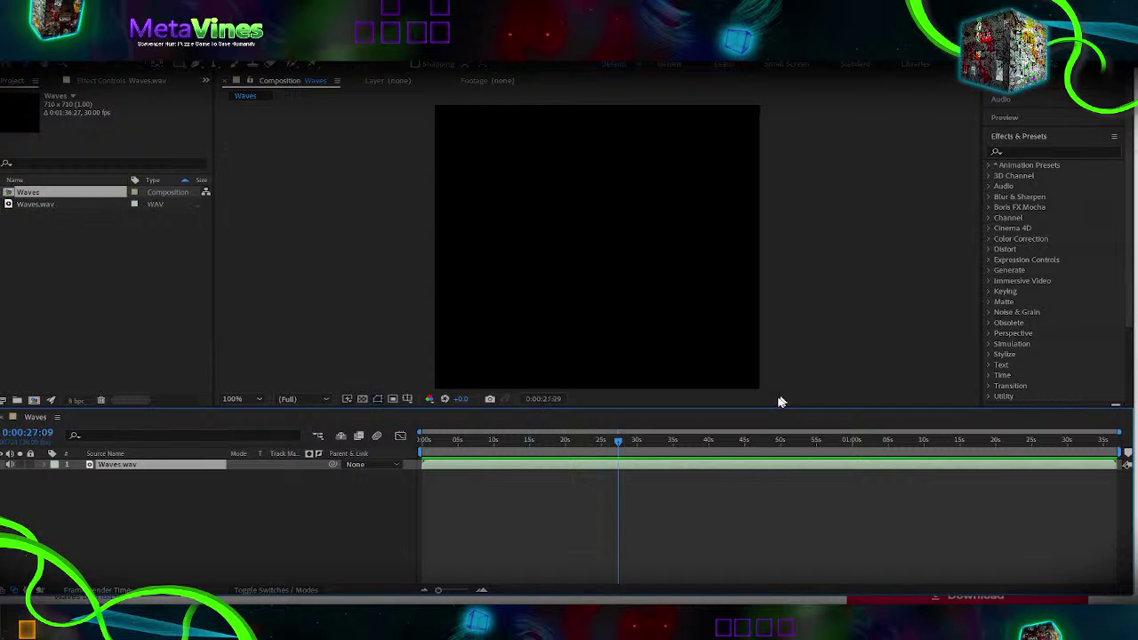
drag(707, 440, 539, 440)
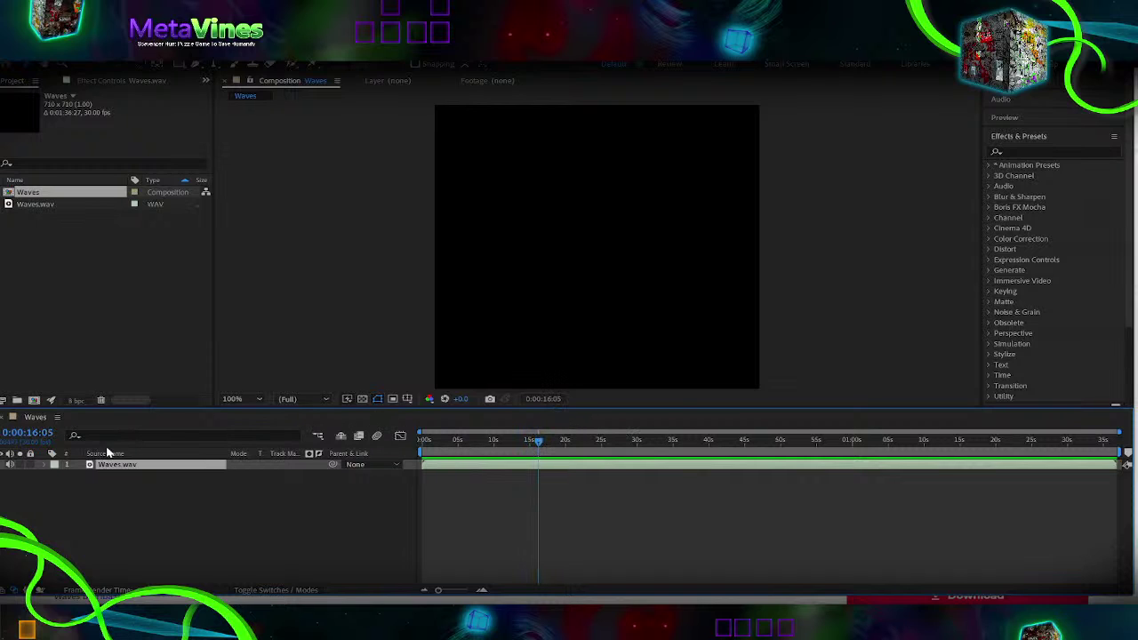
drag(564, 451, 629, 434)
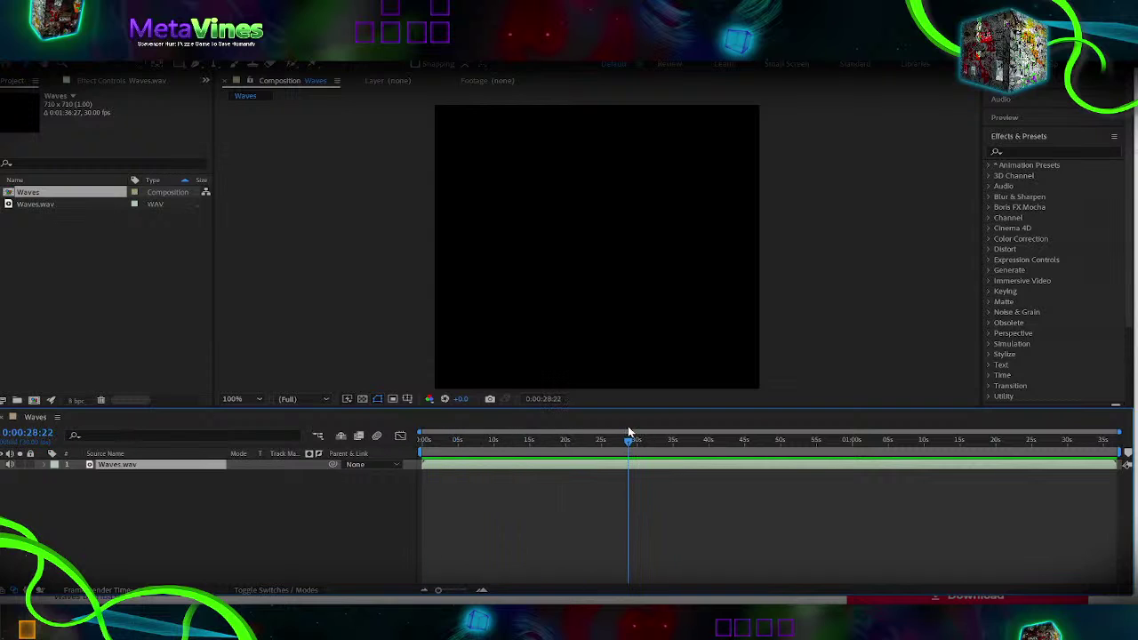
click(545, 398)
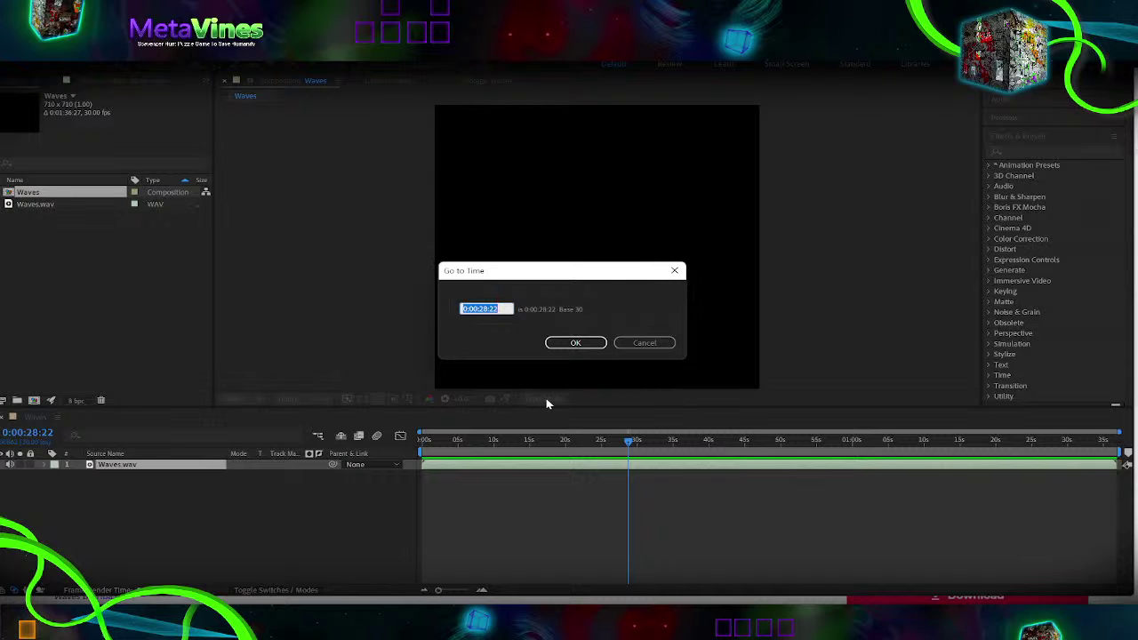
click(646, 348)
- Move the playhead to 0:00:34:20, end the work area at about 35 seconds, and preview the loop from about 32 seconds
drag(640, 440, 672, 438)
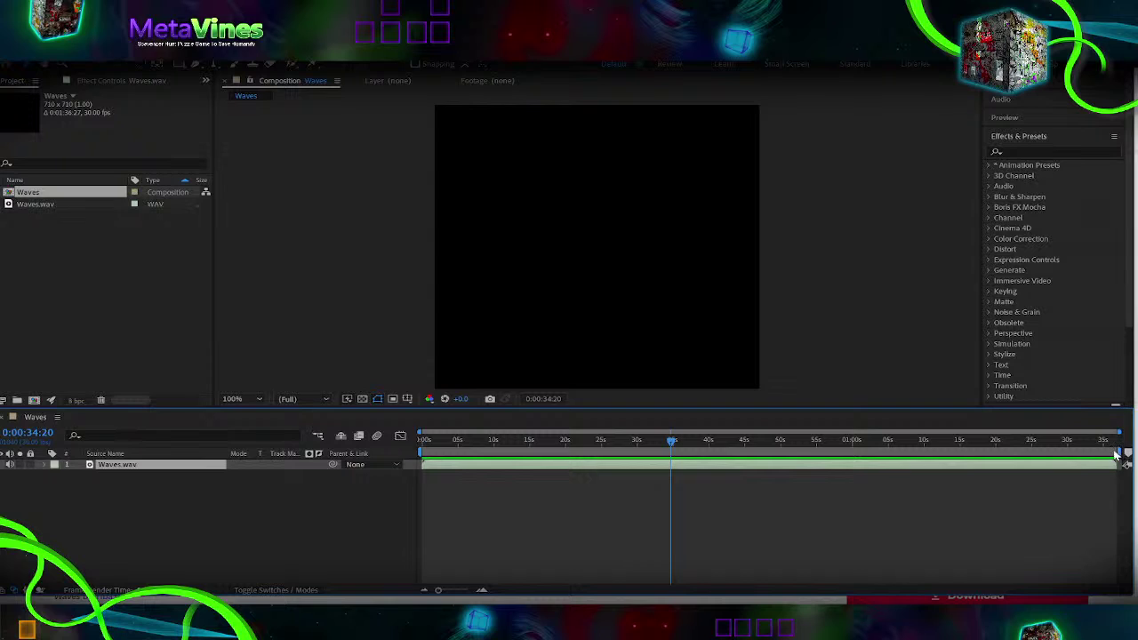
mouse_move(1122, 452)
mouse_down()
mouse_move(672, 453)
mouse_move(654, 440)
mouse_up()
key(space)
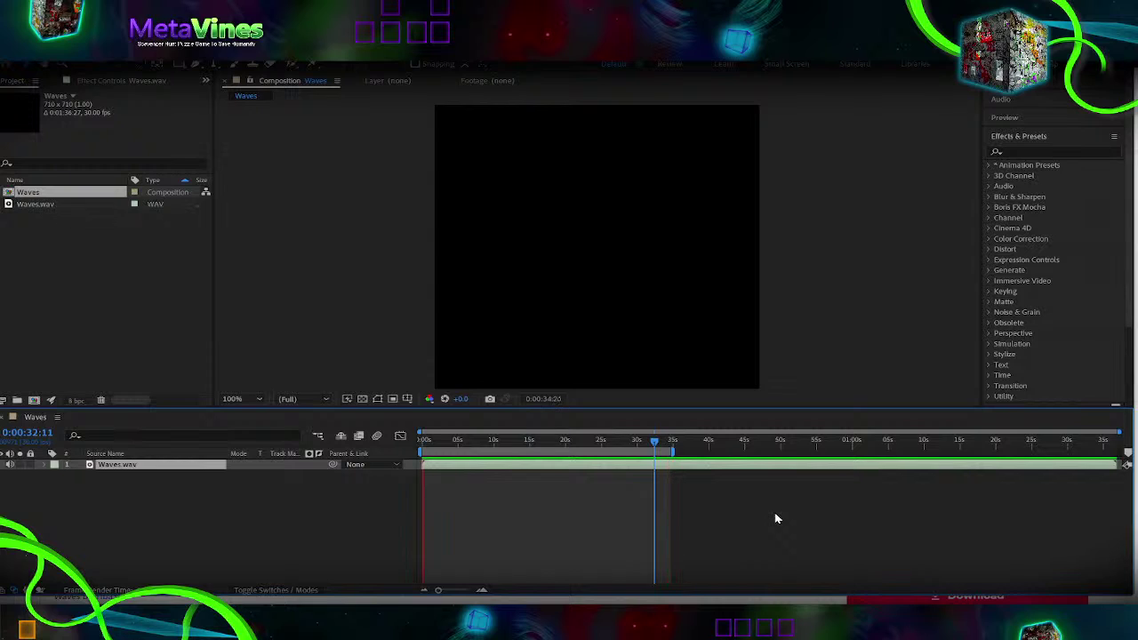
key(space)
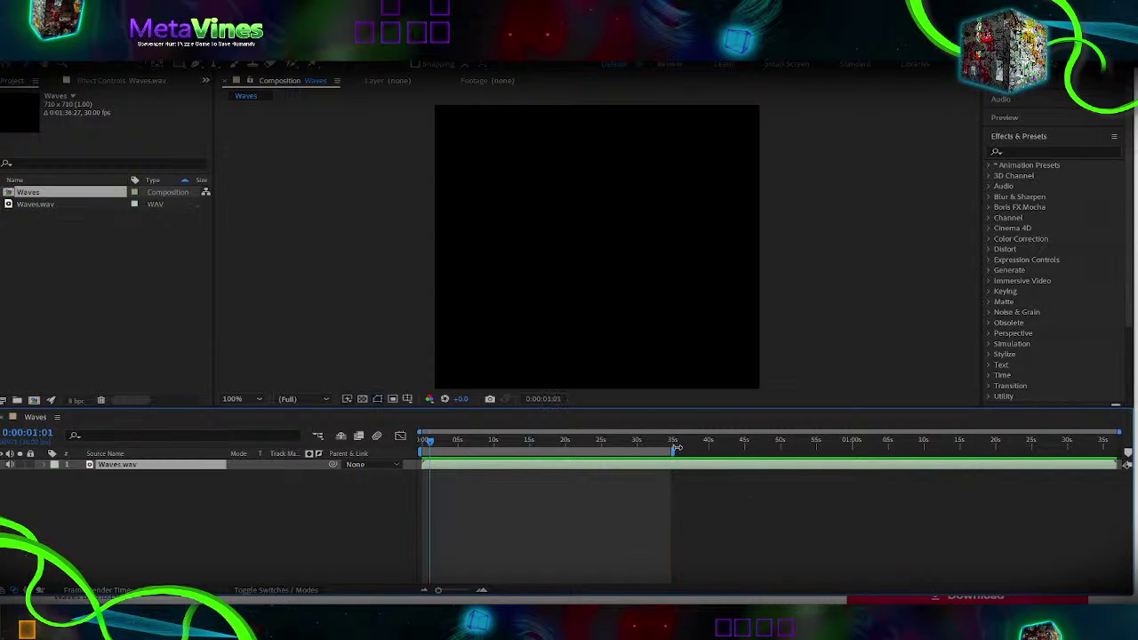
- Try extending the work area's end in stages to about 37 seconds, previewing the loop point after each change
drag(677, 447, 680, 447)
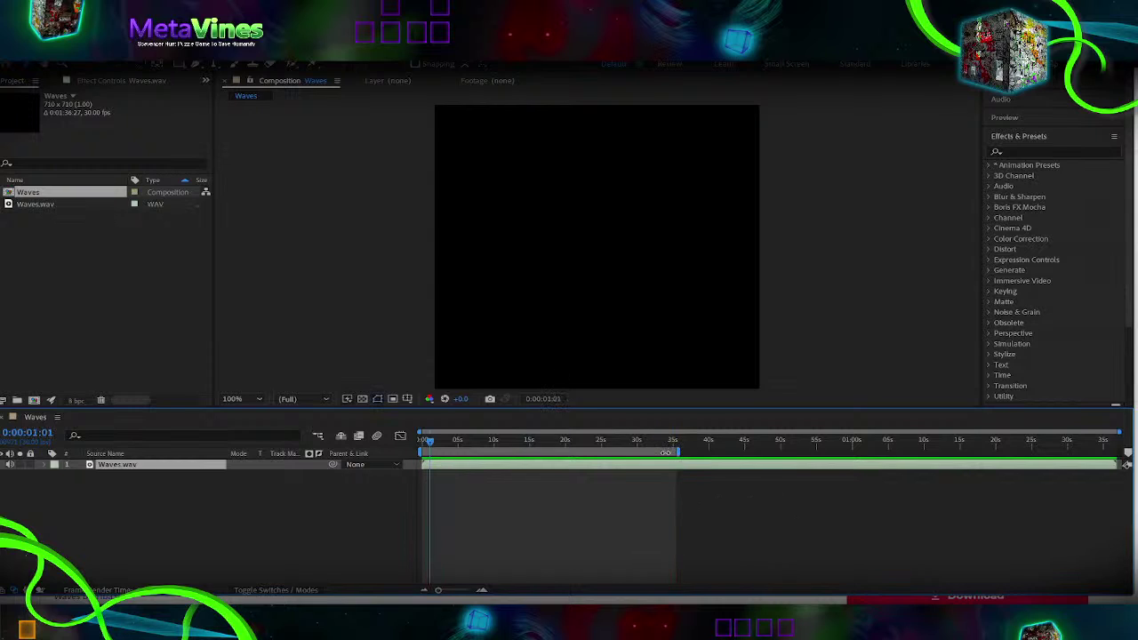
click(659, 441)
key(space)
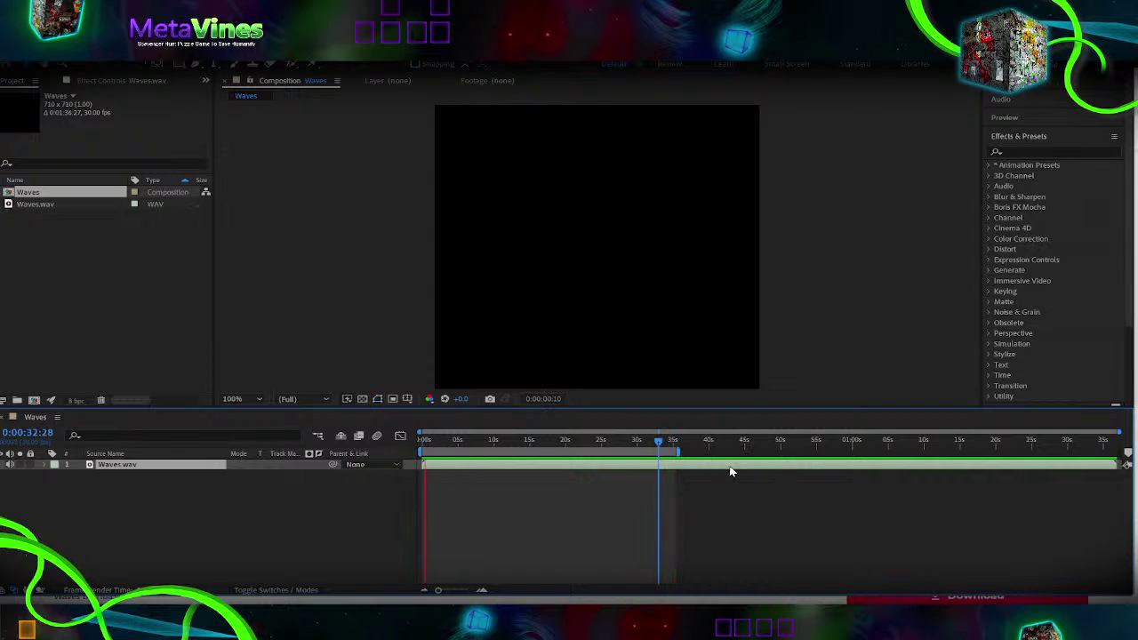
drag(684, 449, 691, 450)
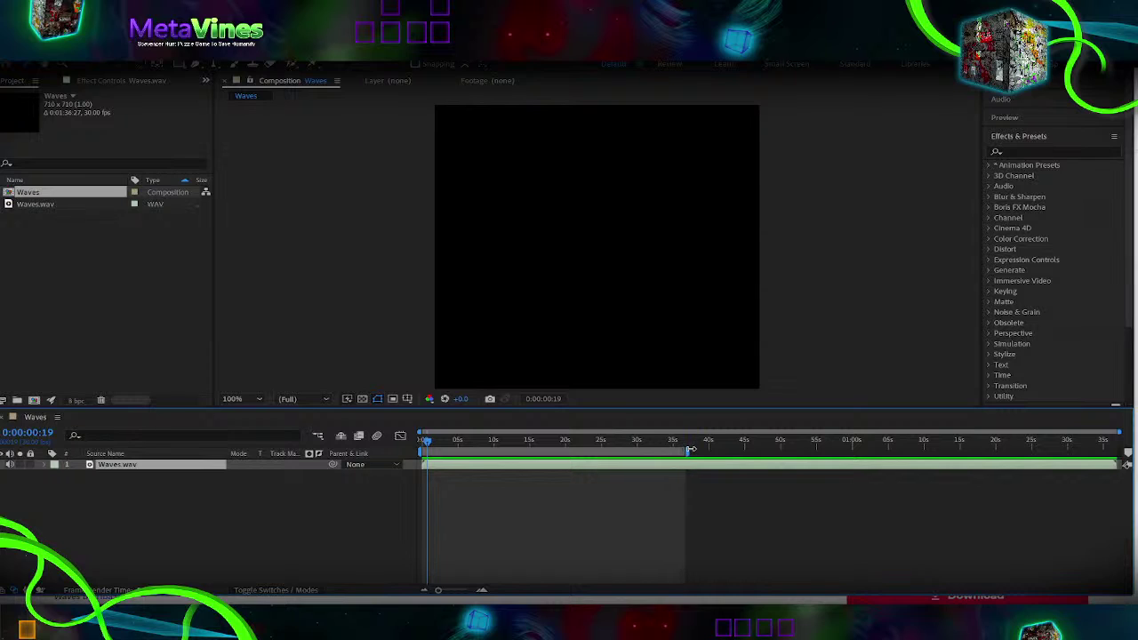
click(668, 442)
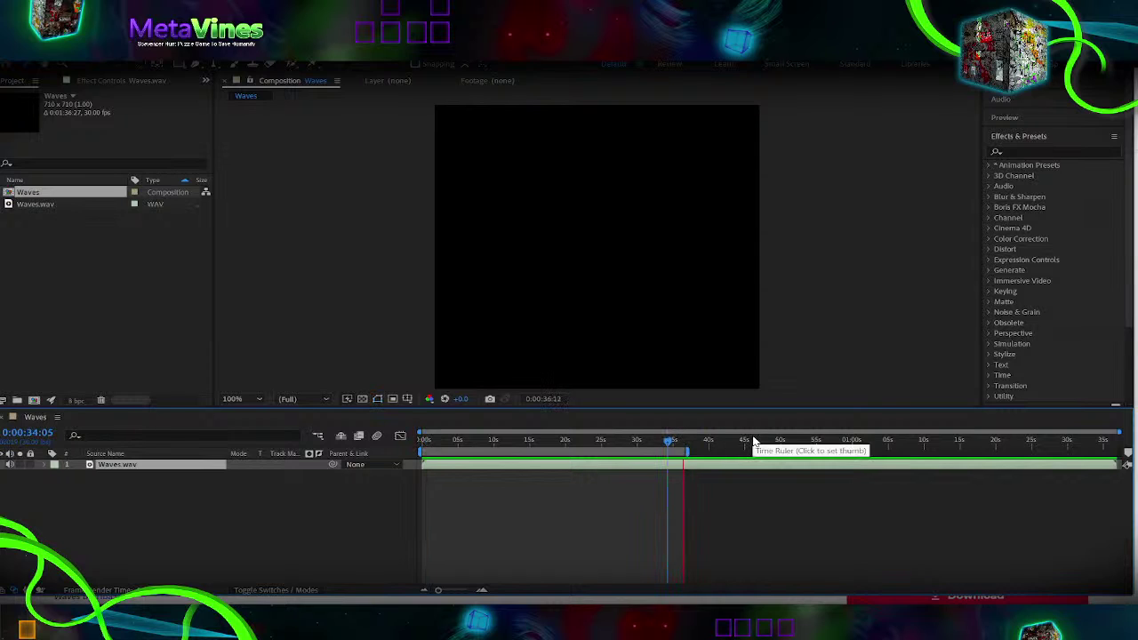
- Shorten the work area in two stages to about 35 seconds, replaying the loop from 0:00:32:17 each time
drag(687, 451, 669, 449)
click(657, 441)
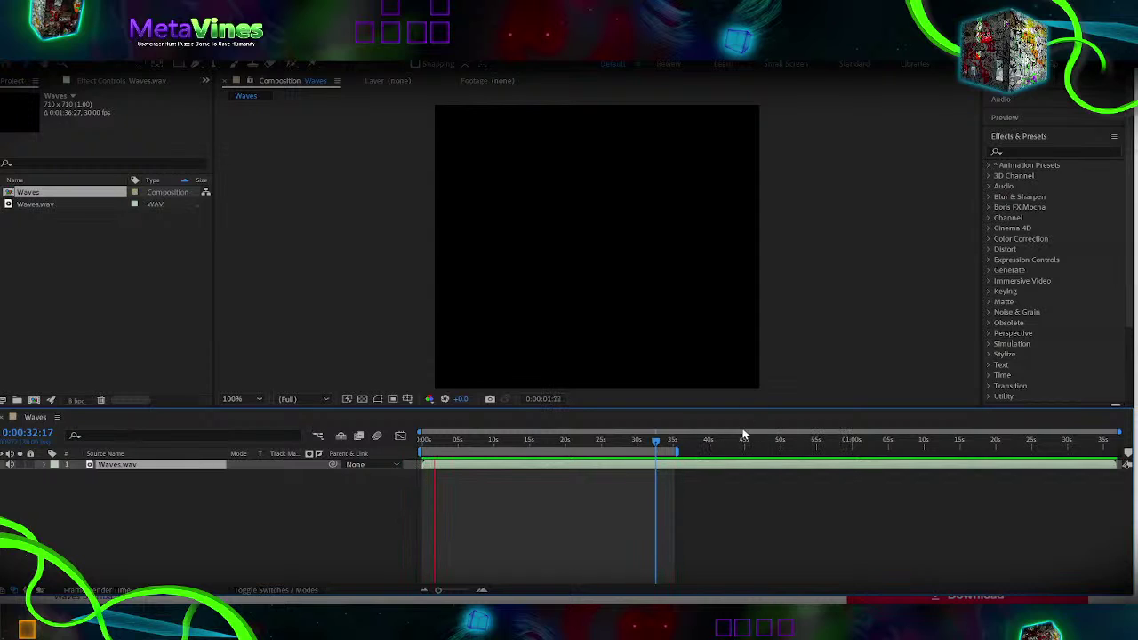
key(space)
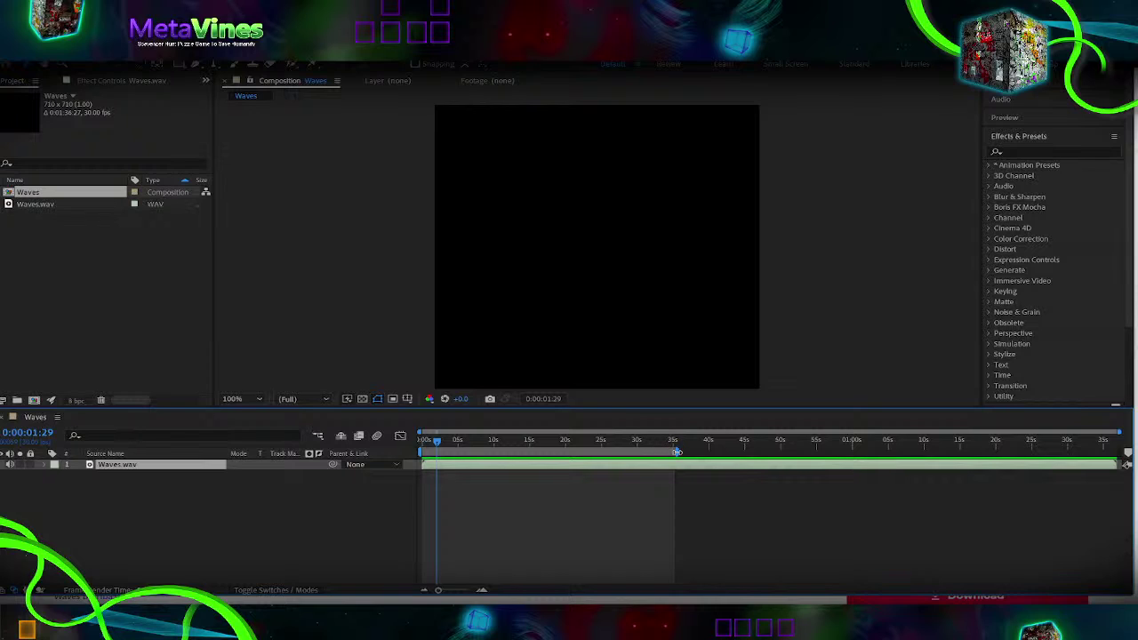
drag(676, 452, 672, 451)
click(656, 442)
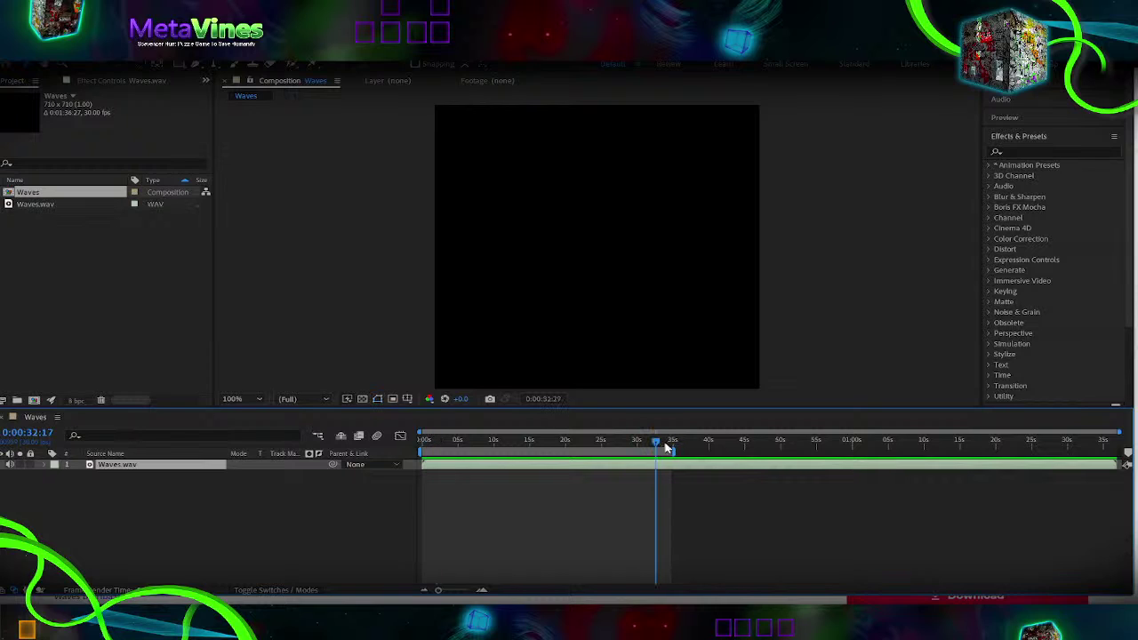
key(space)
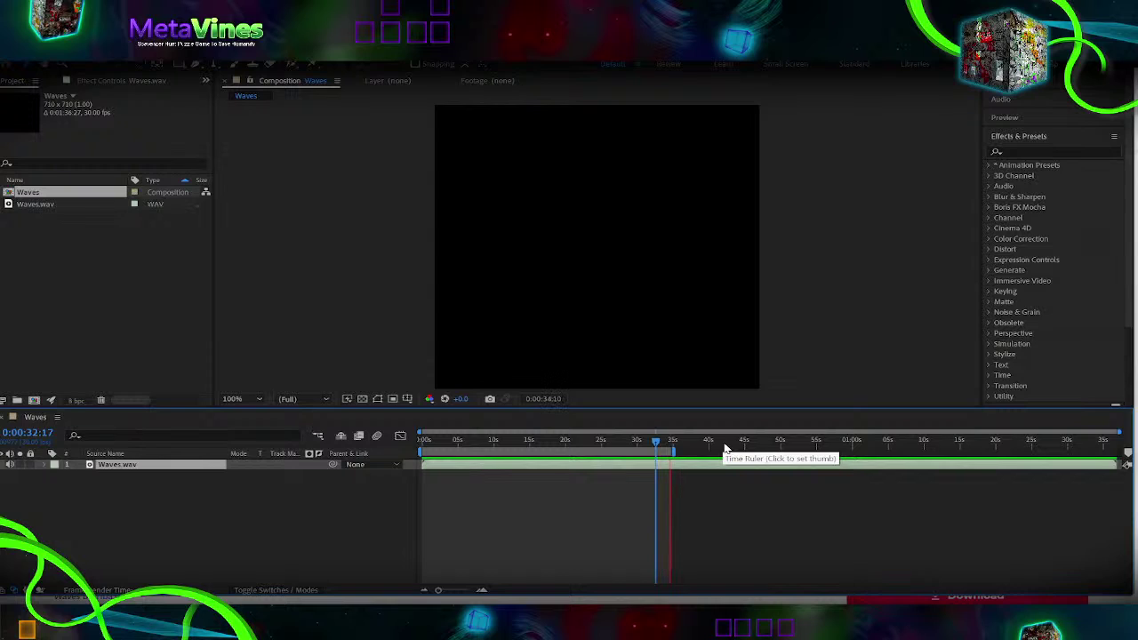
key(space)
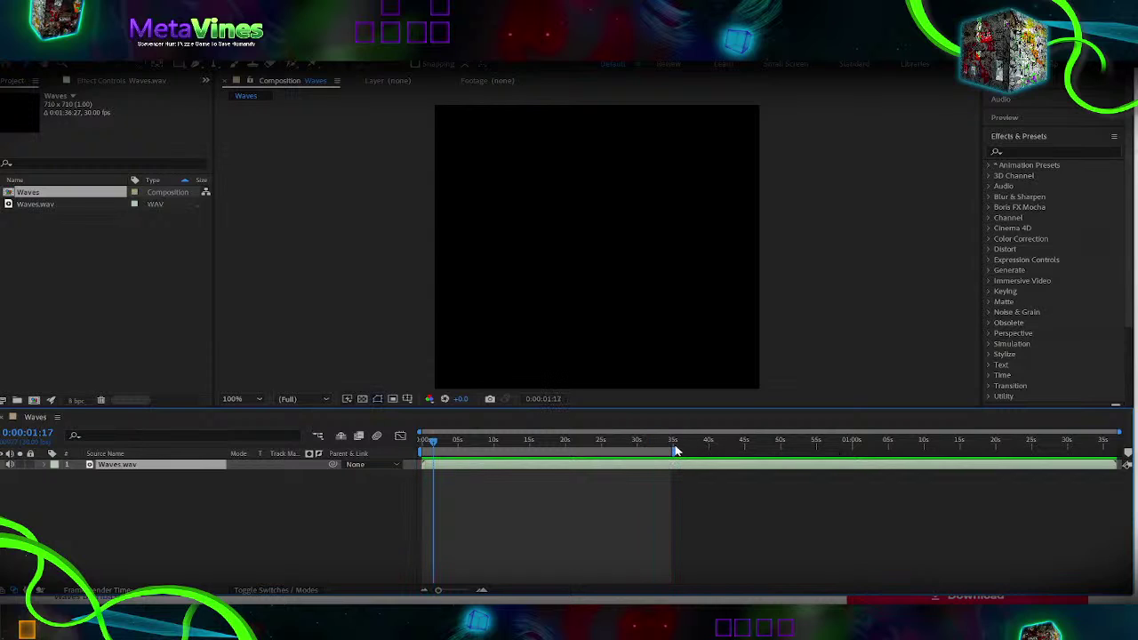
- Try ending the work area slightly past 35 seconds and preview the loop from 0:00:33:07
drag(671, 450, 679, 451)
click(662, 445)
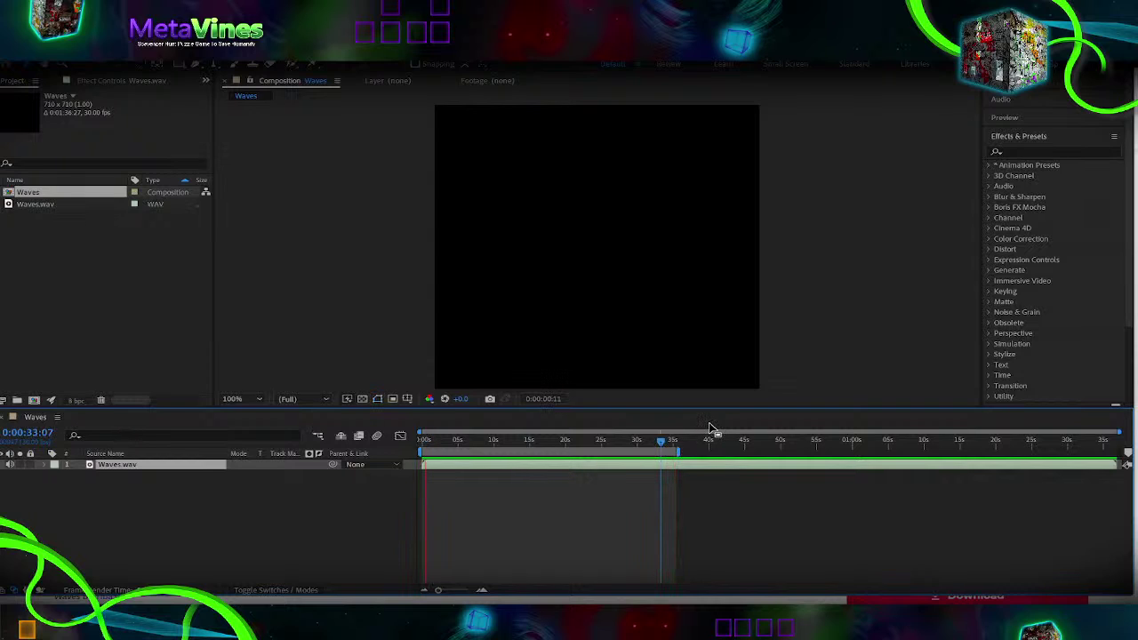
key(space)
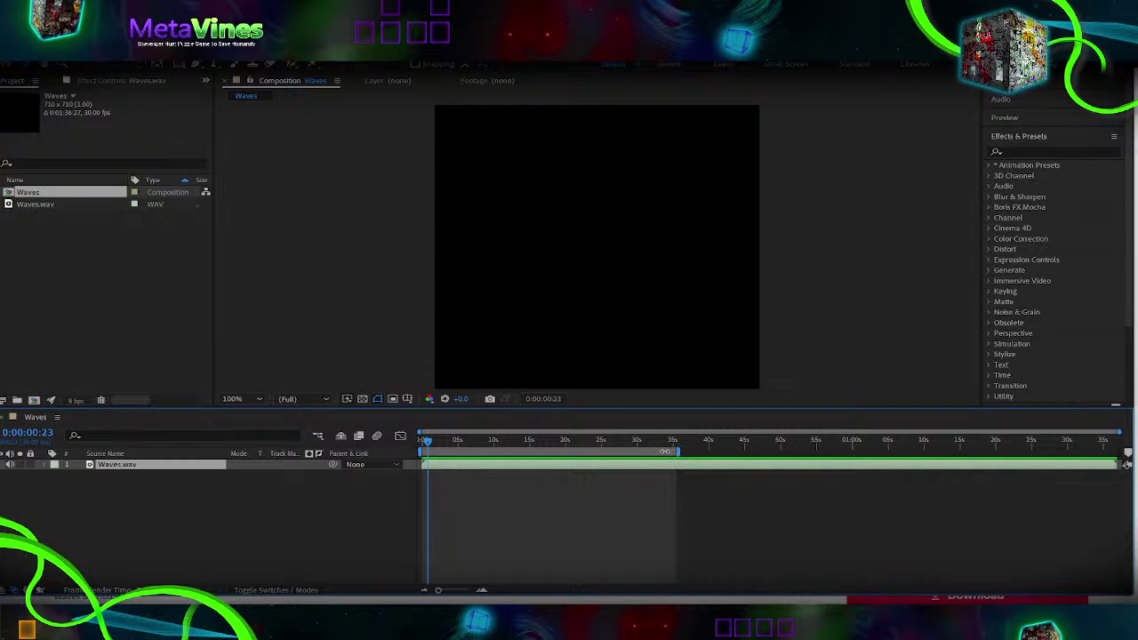
- End the work area at about 35 seconds and add the Waves composition to the Adobe Media Encoder queue
drag(682, 452, 679, 452)
click(68, 46)
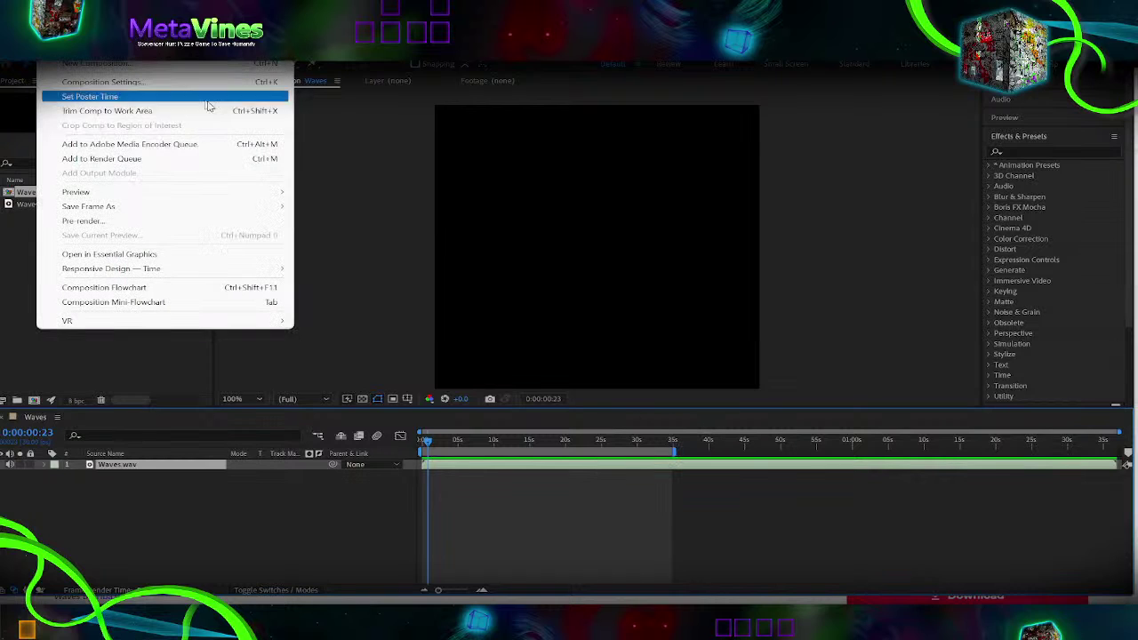
click(182, 146)
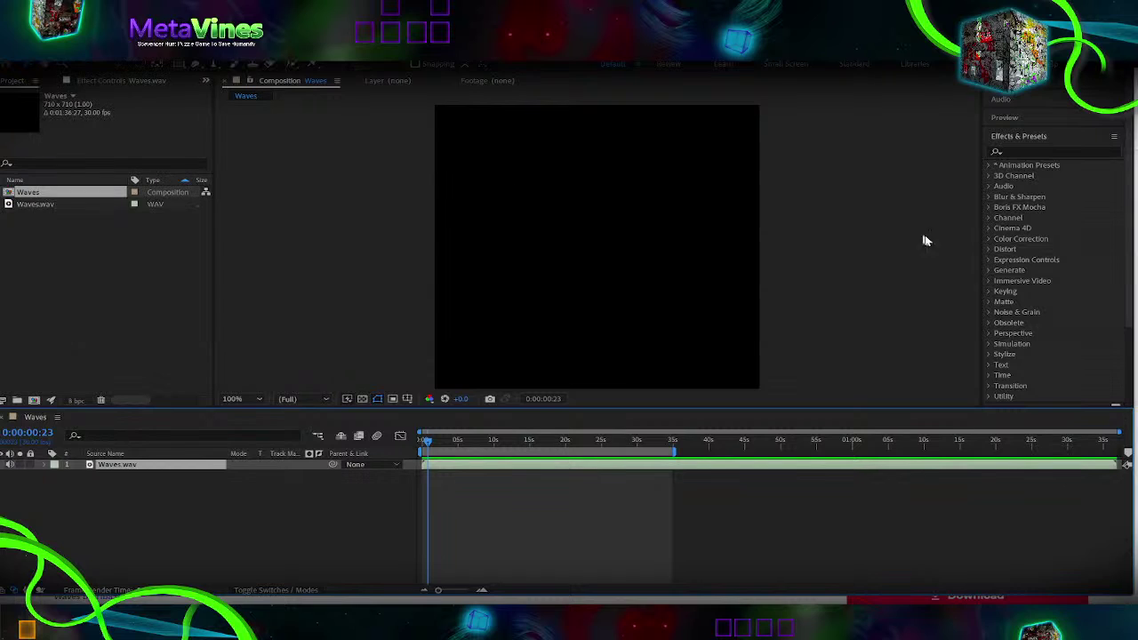